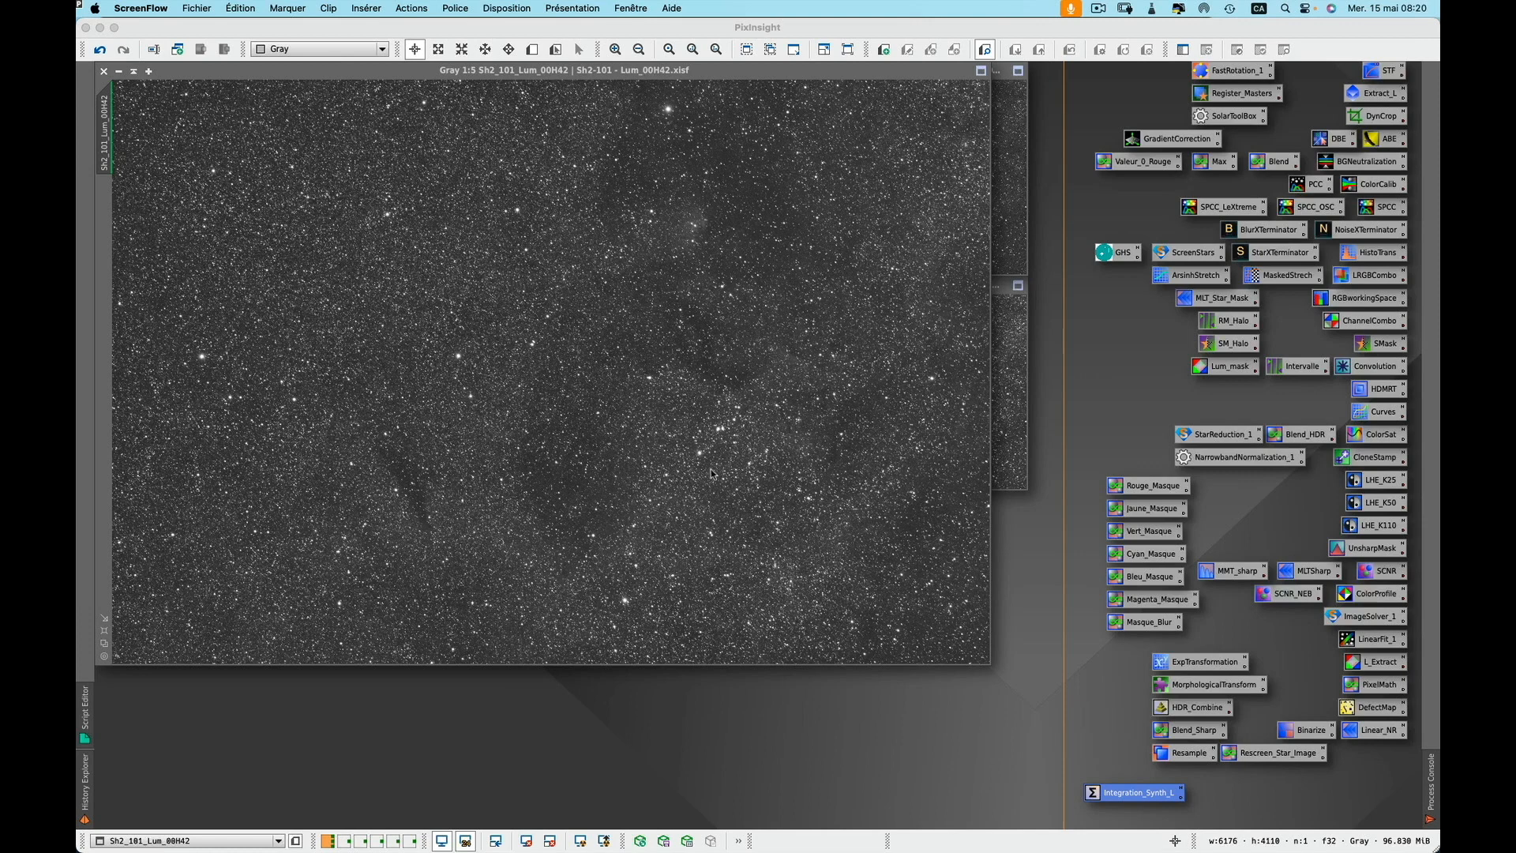
Open the History Explorer and inspect the processing history of the luminance master
left_click(706, 700)
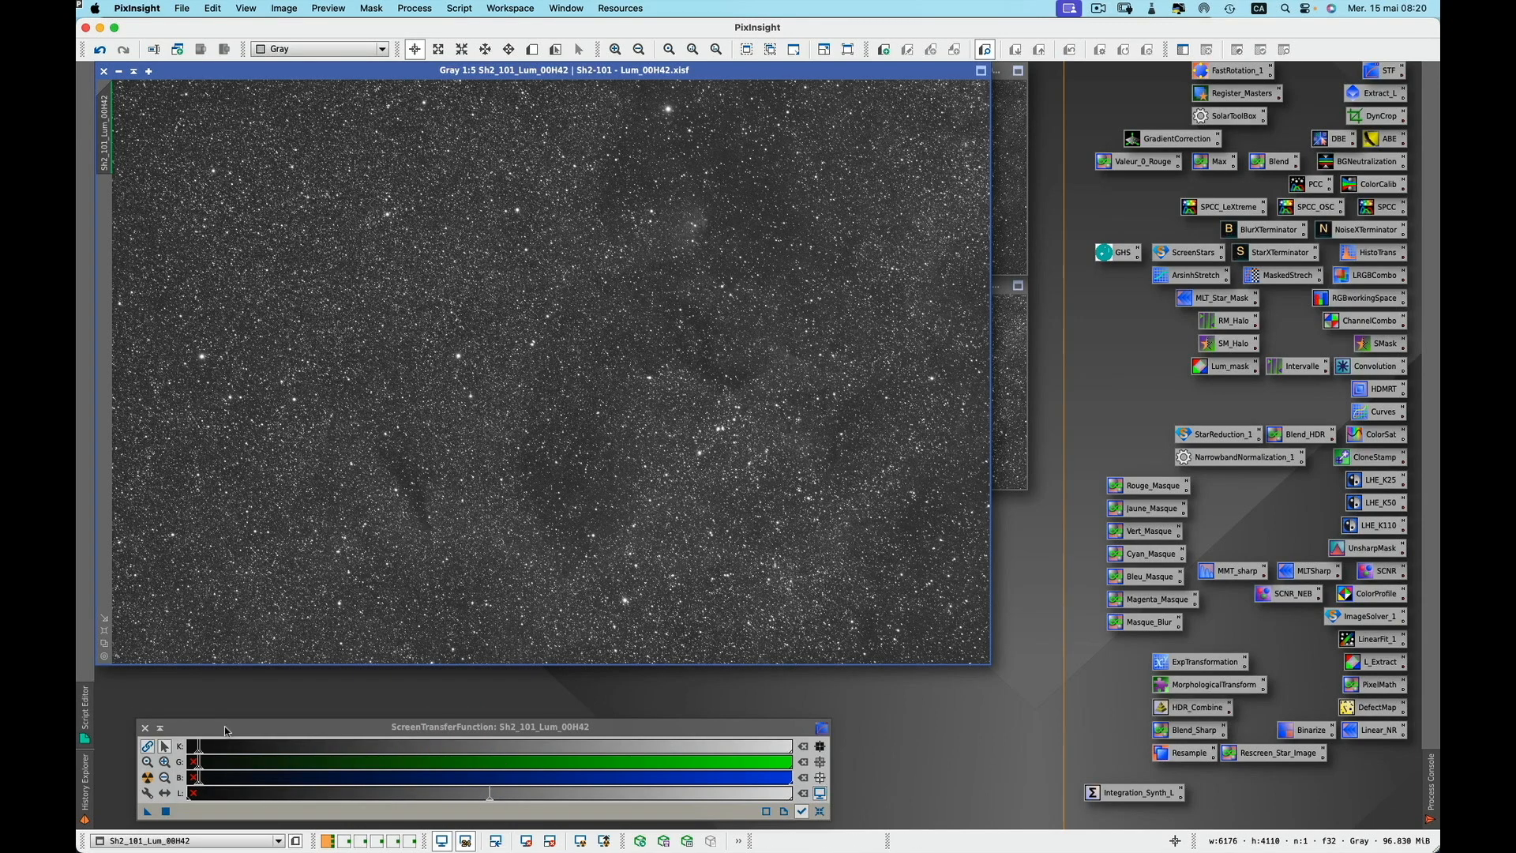
left_click_drag(224, 726, 385, 689)
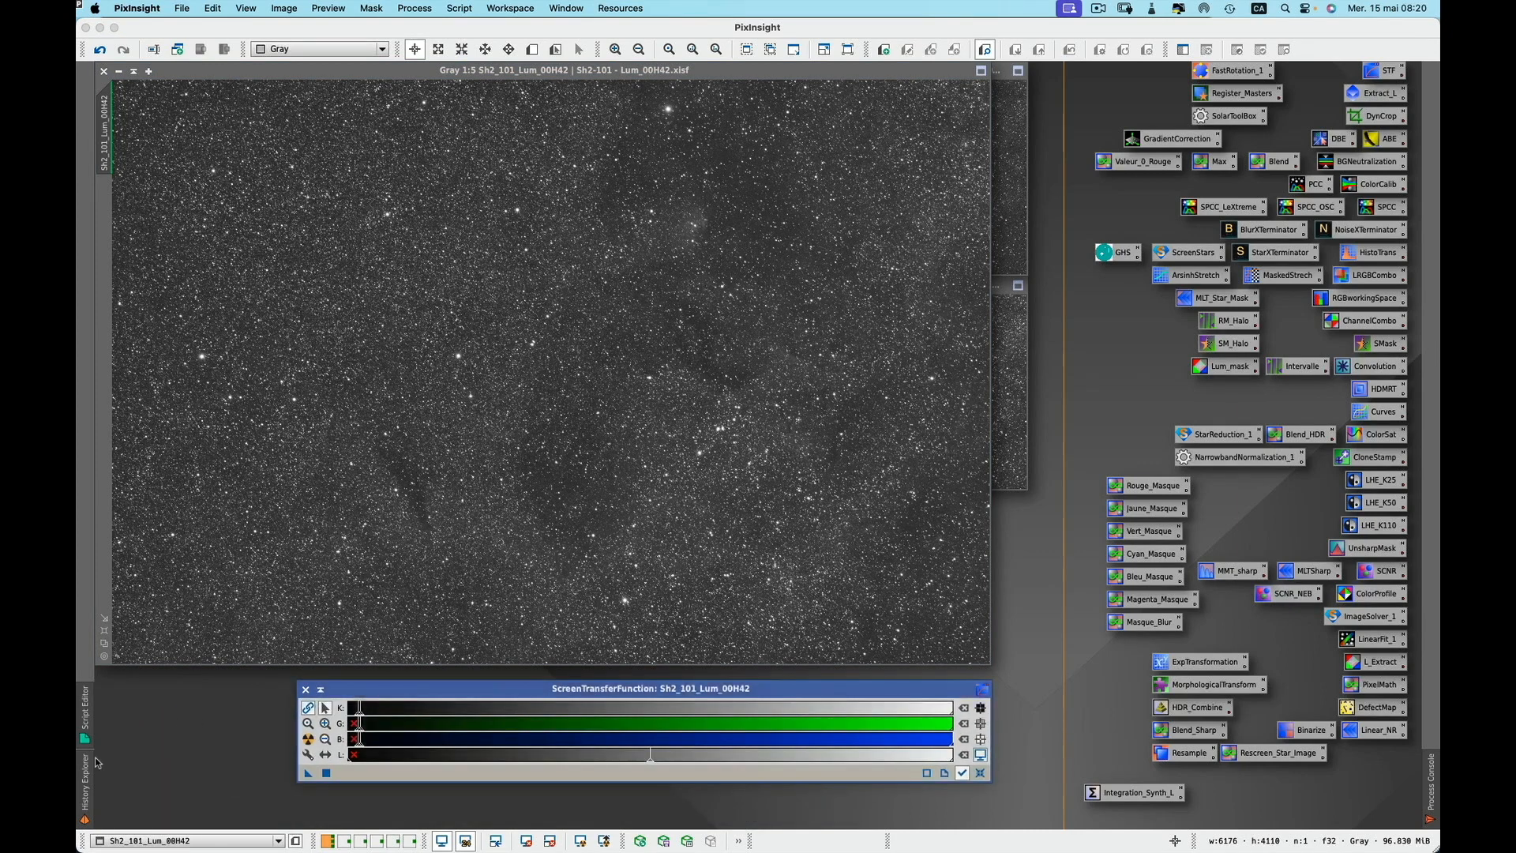
left_click(89, 786)
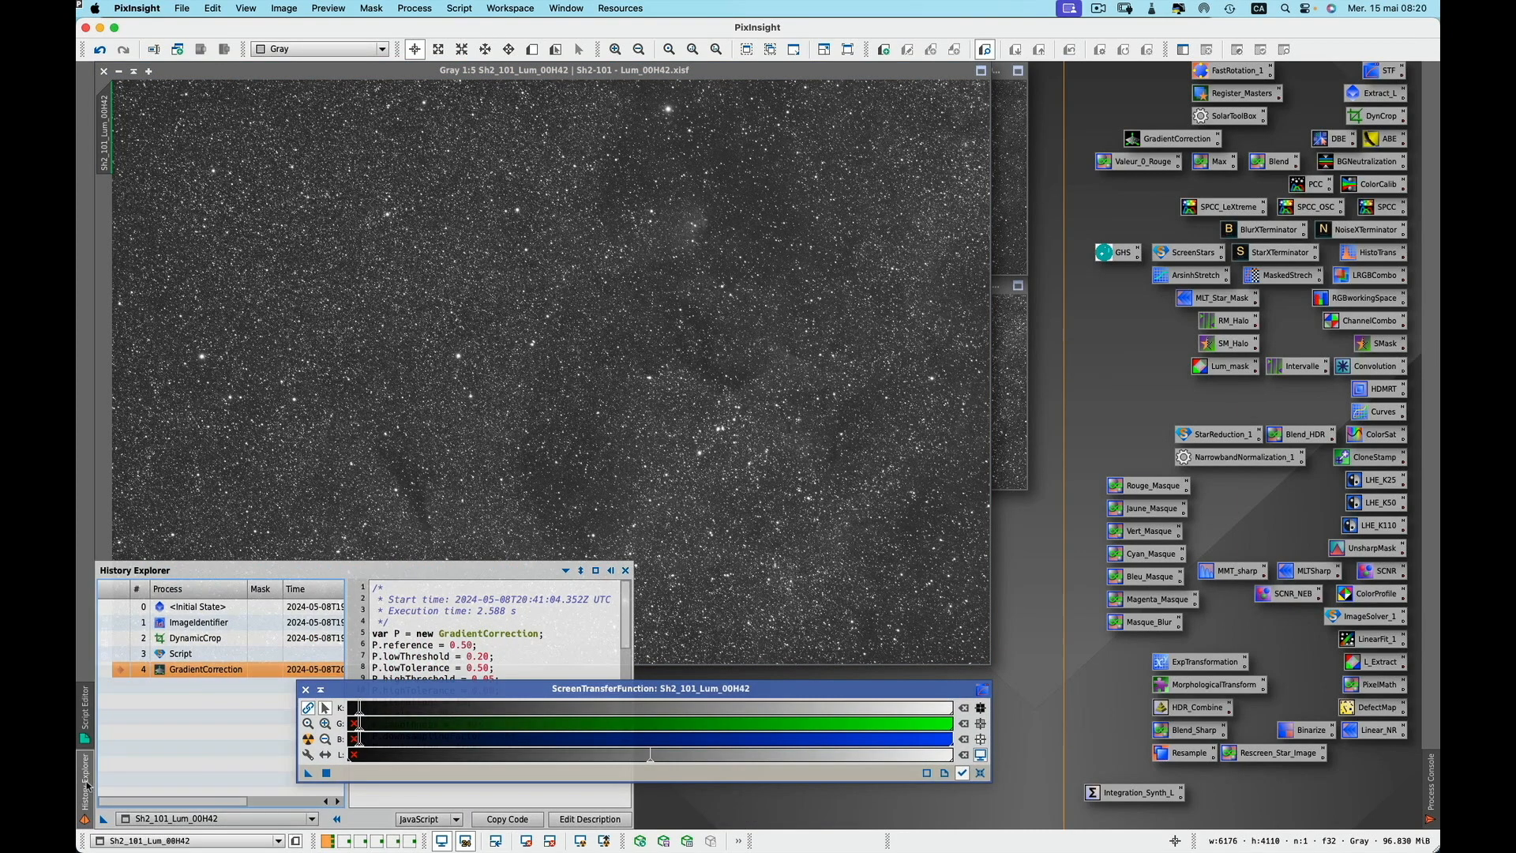
left_click(216, 655)
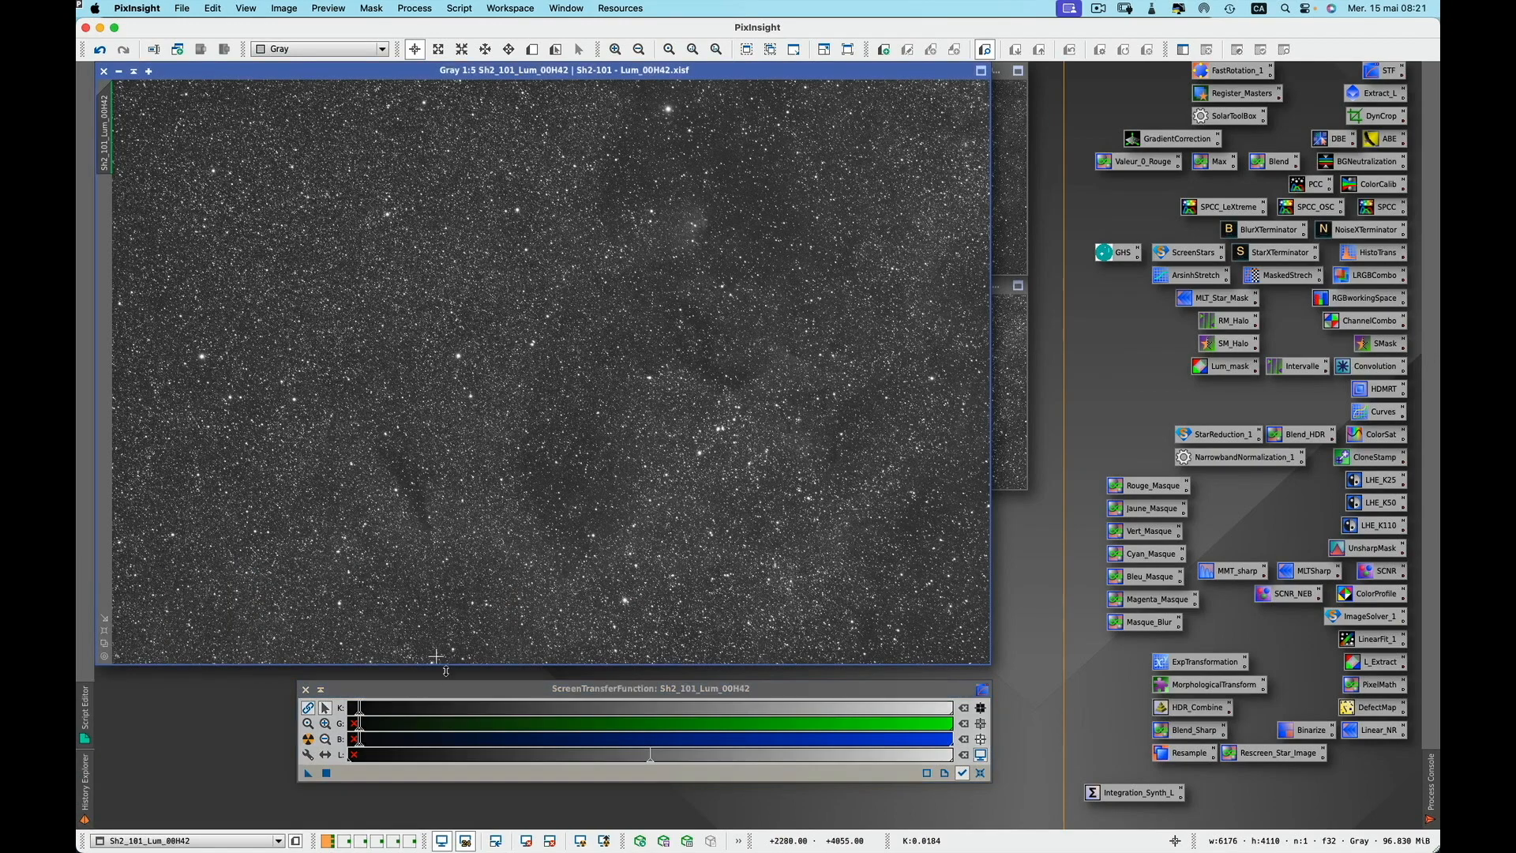
Move the ScreenTransferFunction window below the workspace and iconify all seven open master image windows
left_click_drag(456, 687, 292, 704)
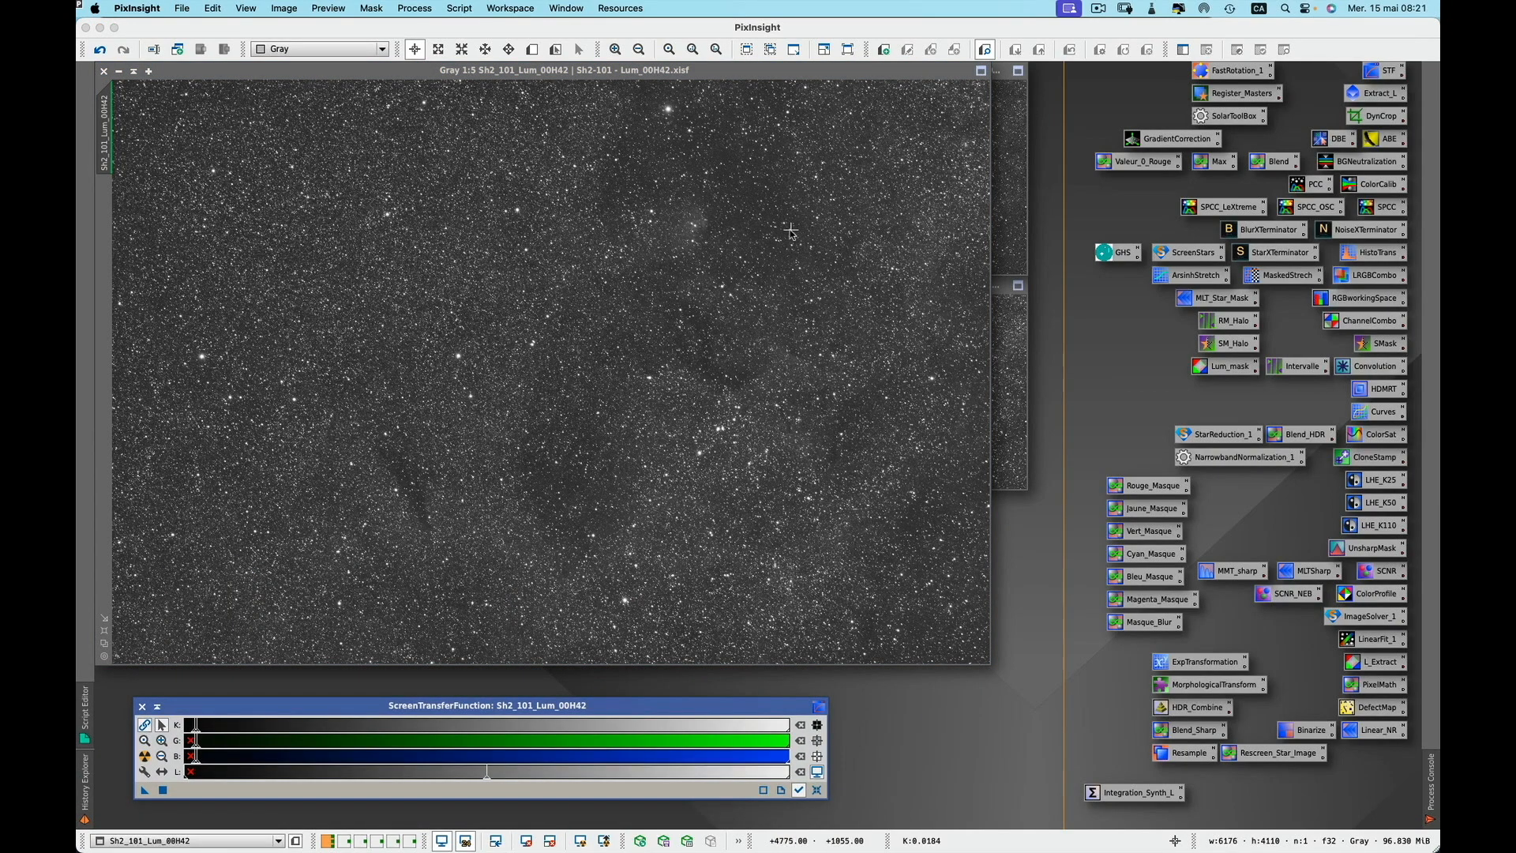
left_click(120, 72)
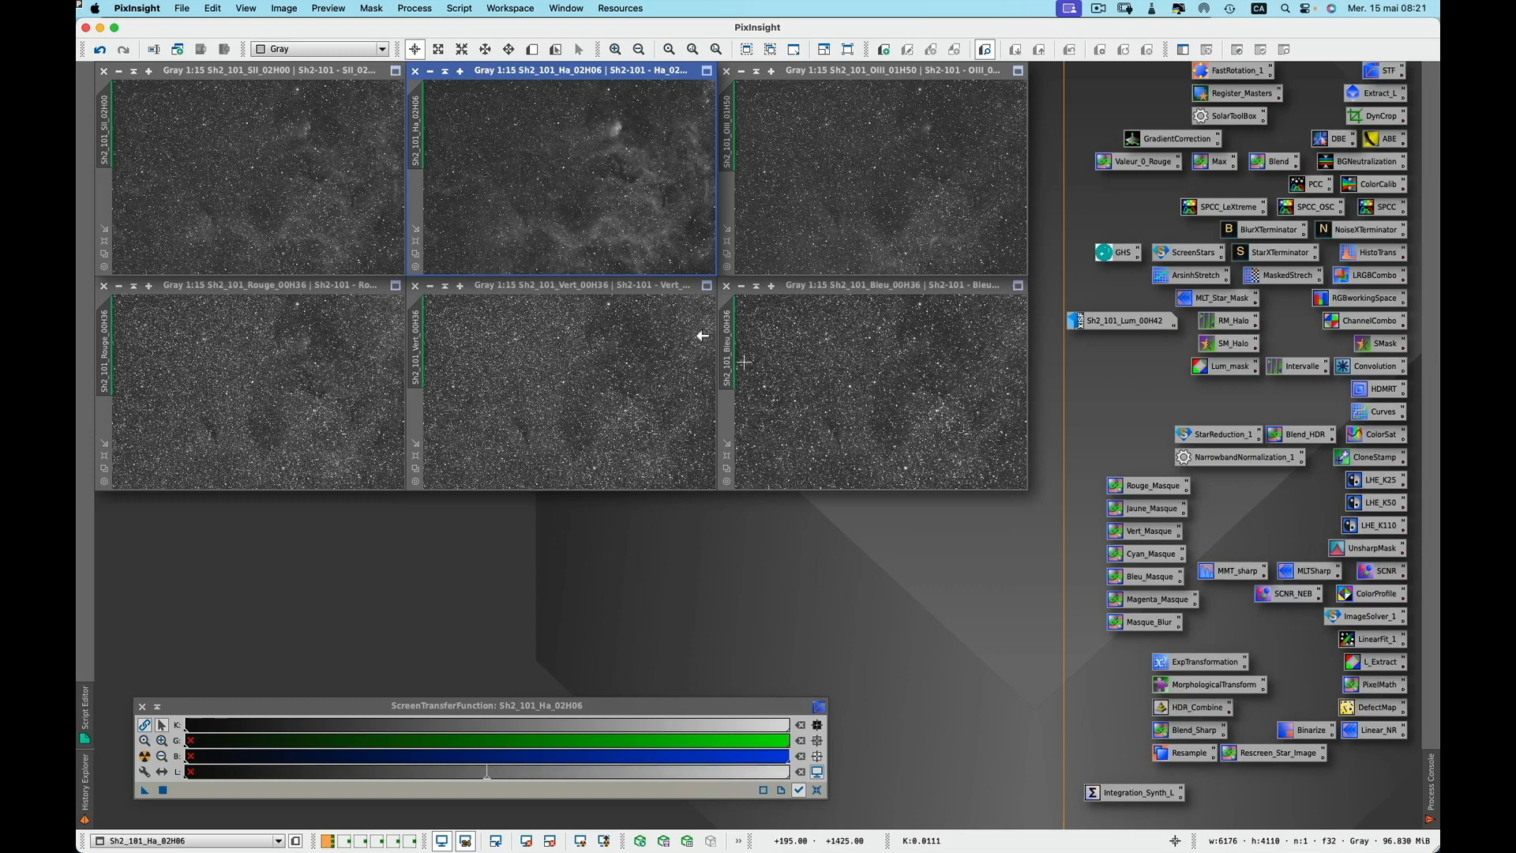
left_click(430, 73)
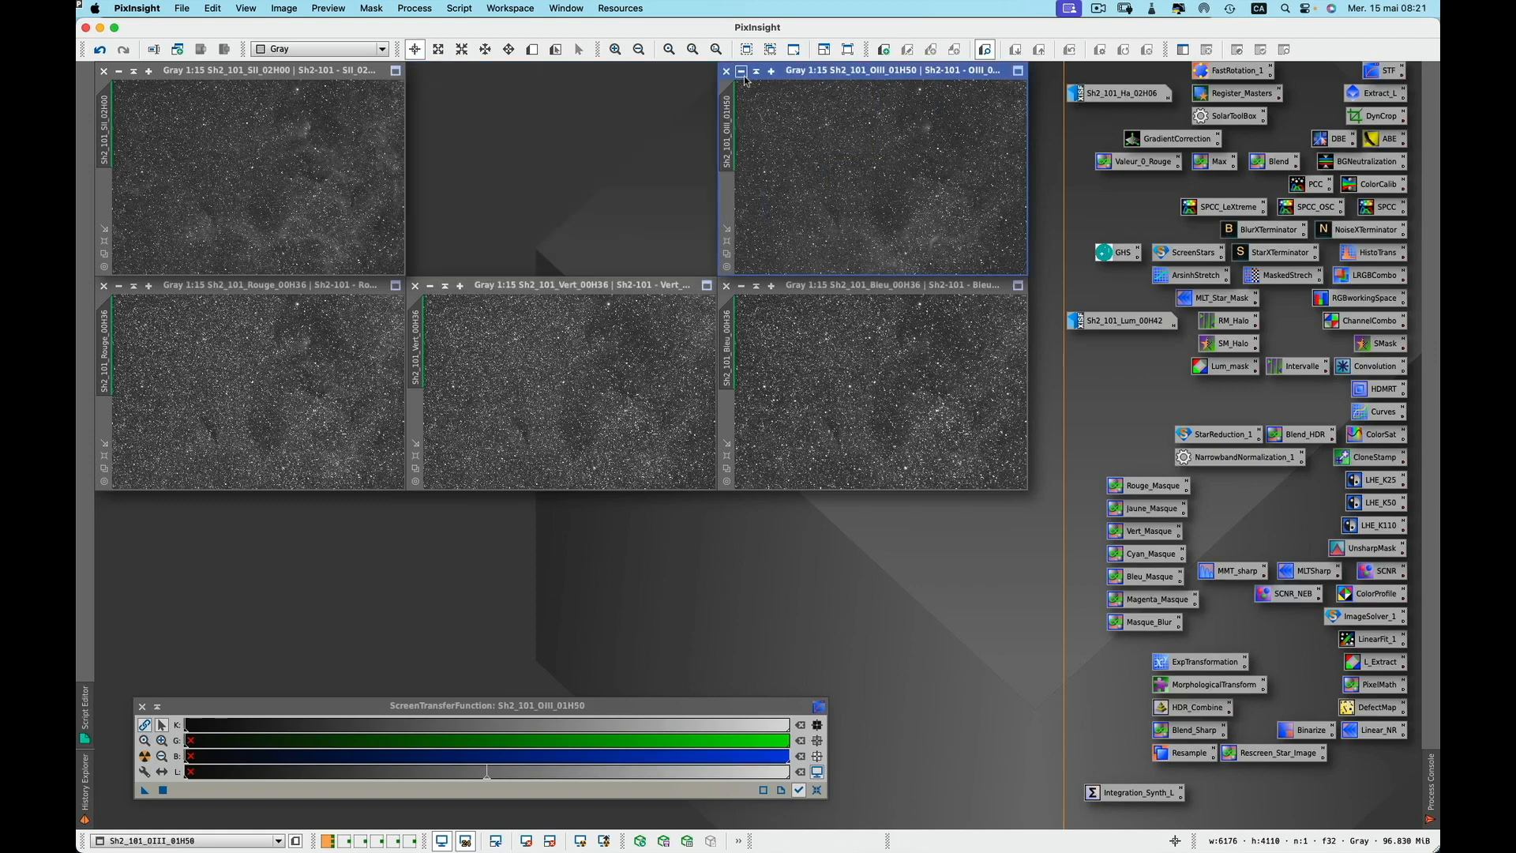
left_click(746, 71)
left_click(741, 285)
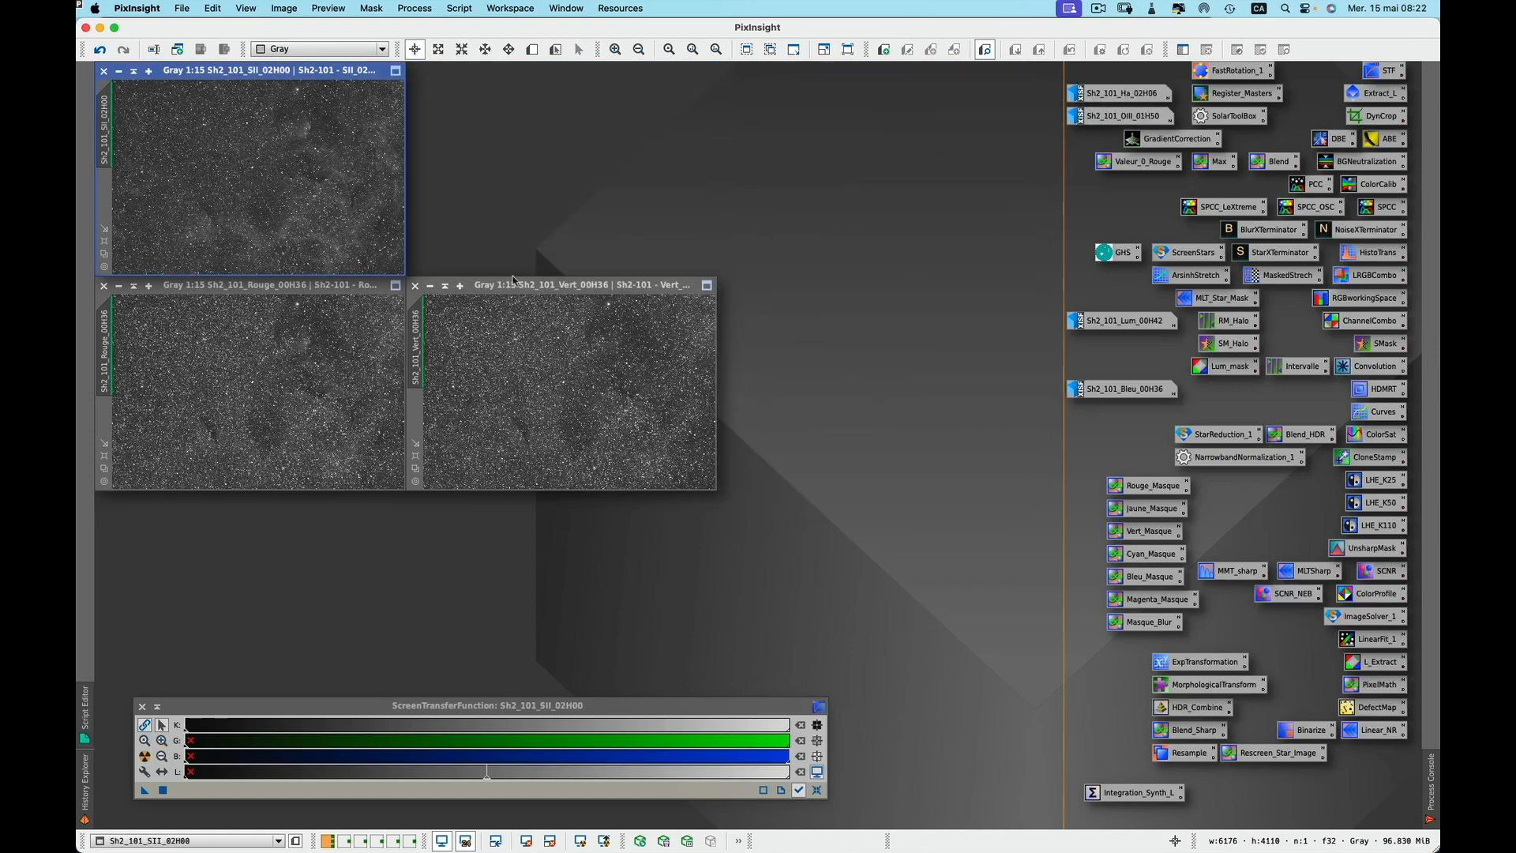
left_click(431, 288)
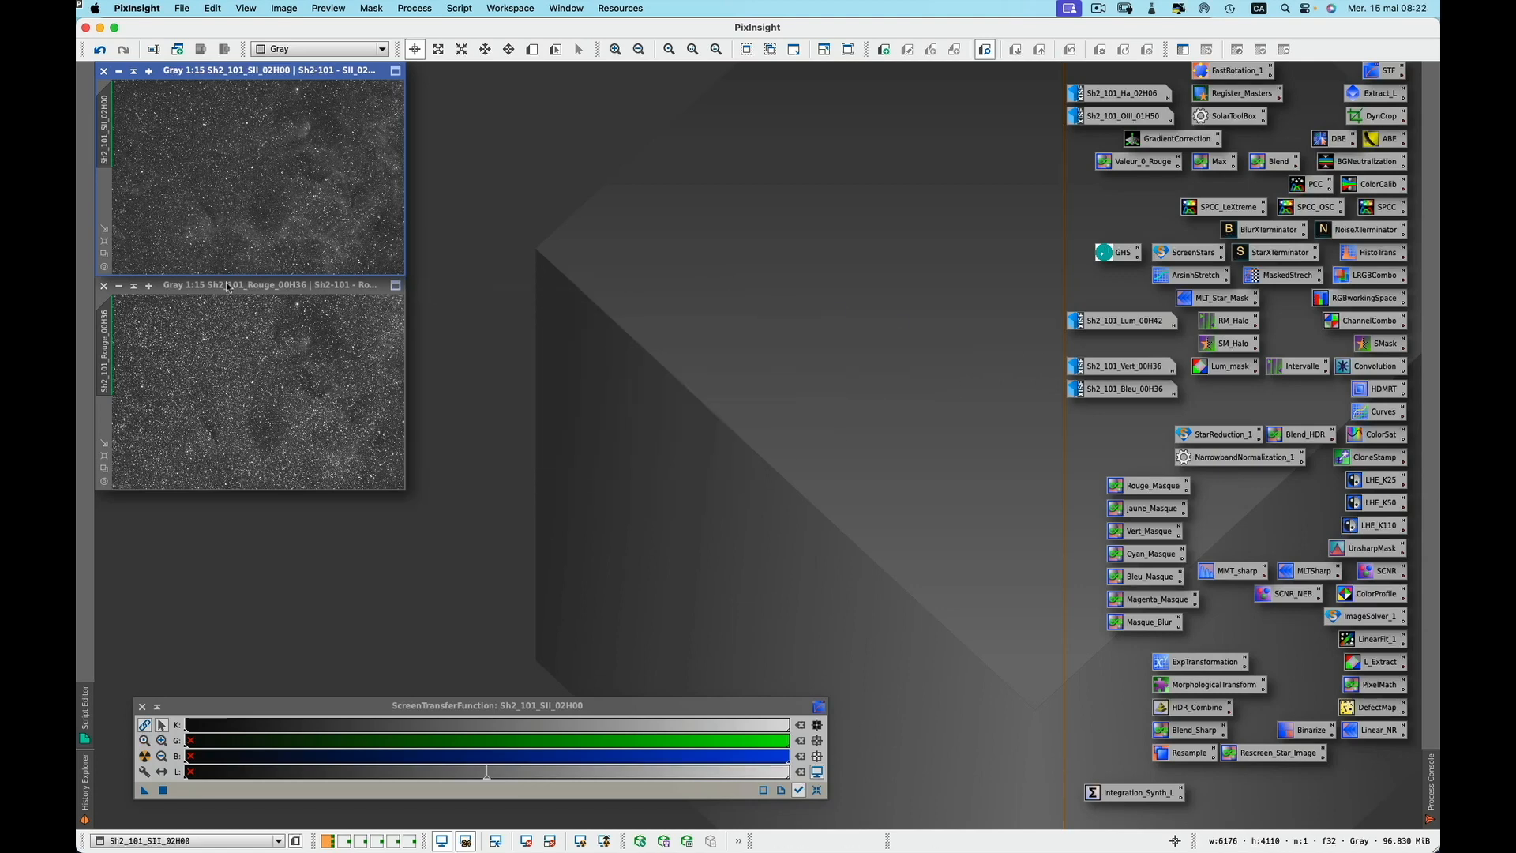
left_click(118, 286)
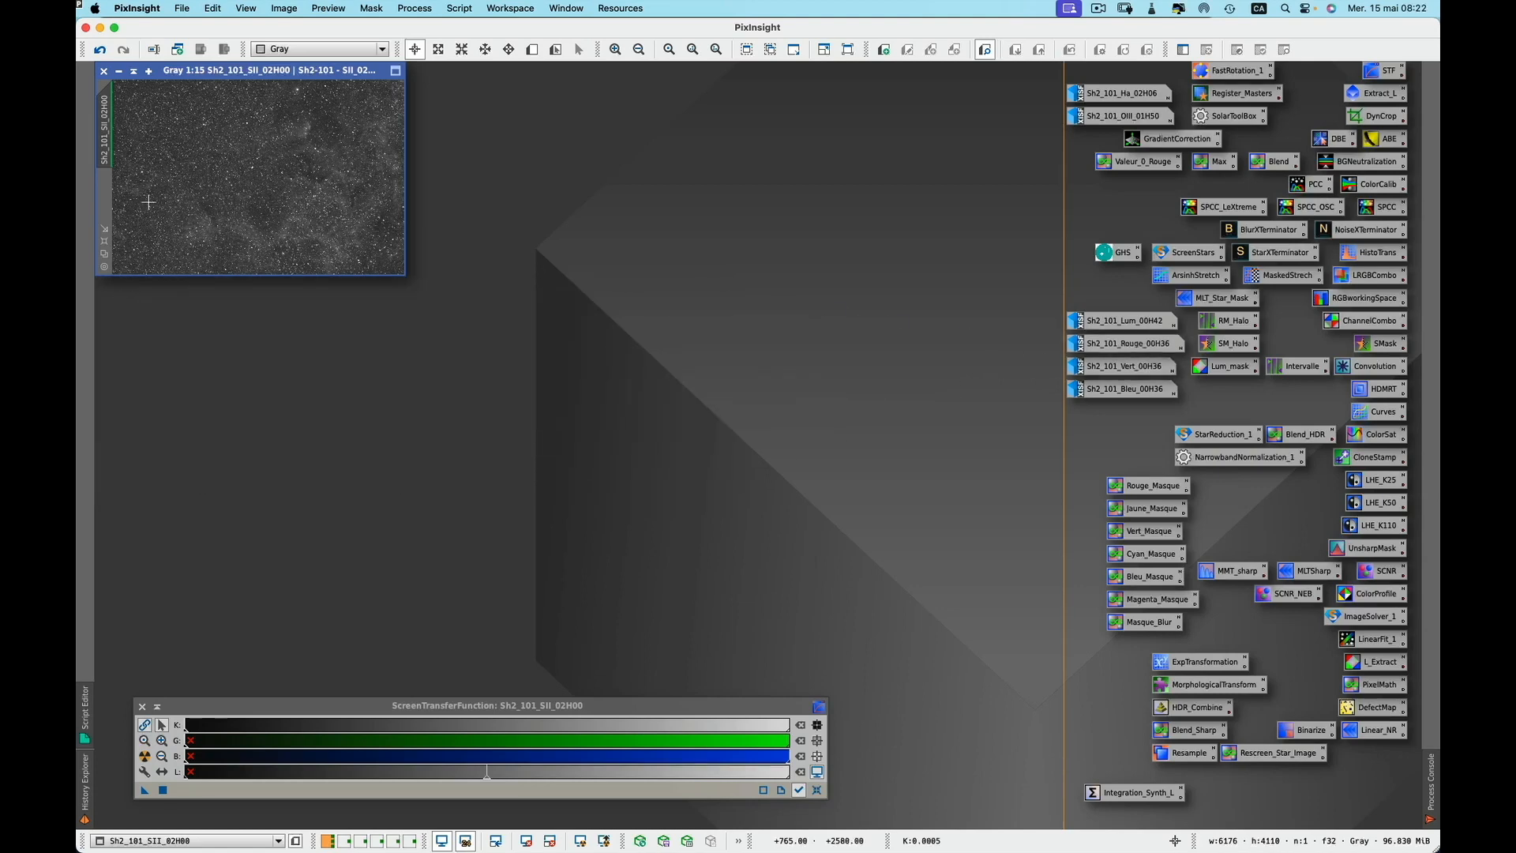
left_click(119, 71)
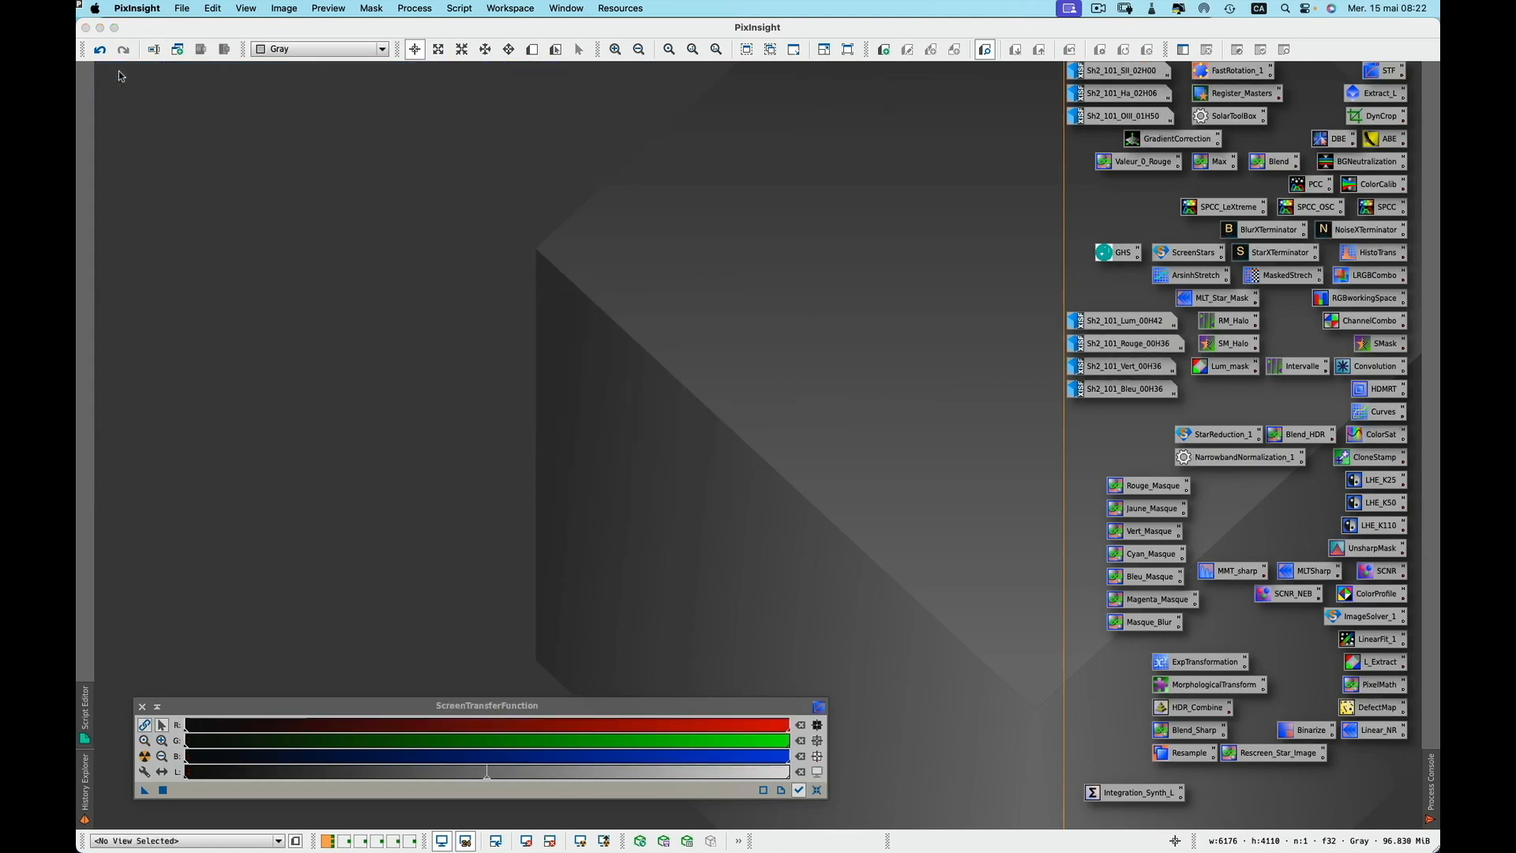
Open the Integration_Synth_L ImageIntegration instance and review its input images and integration and rejection sections
double_click(1140, 793)
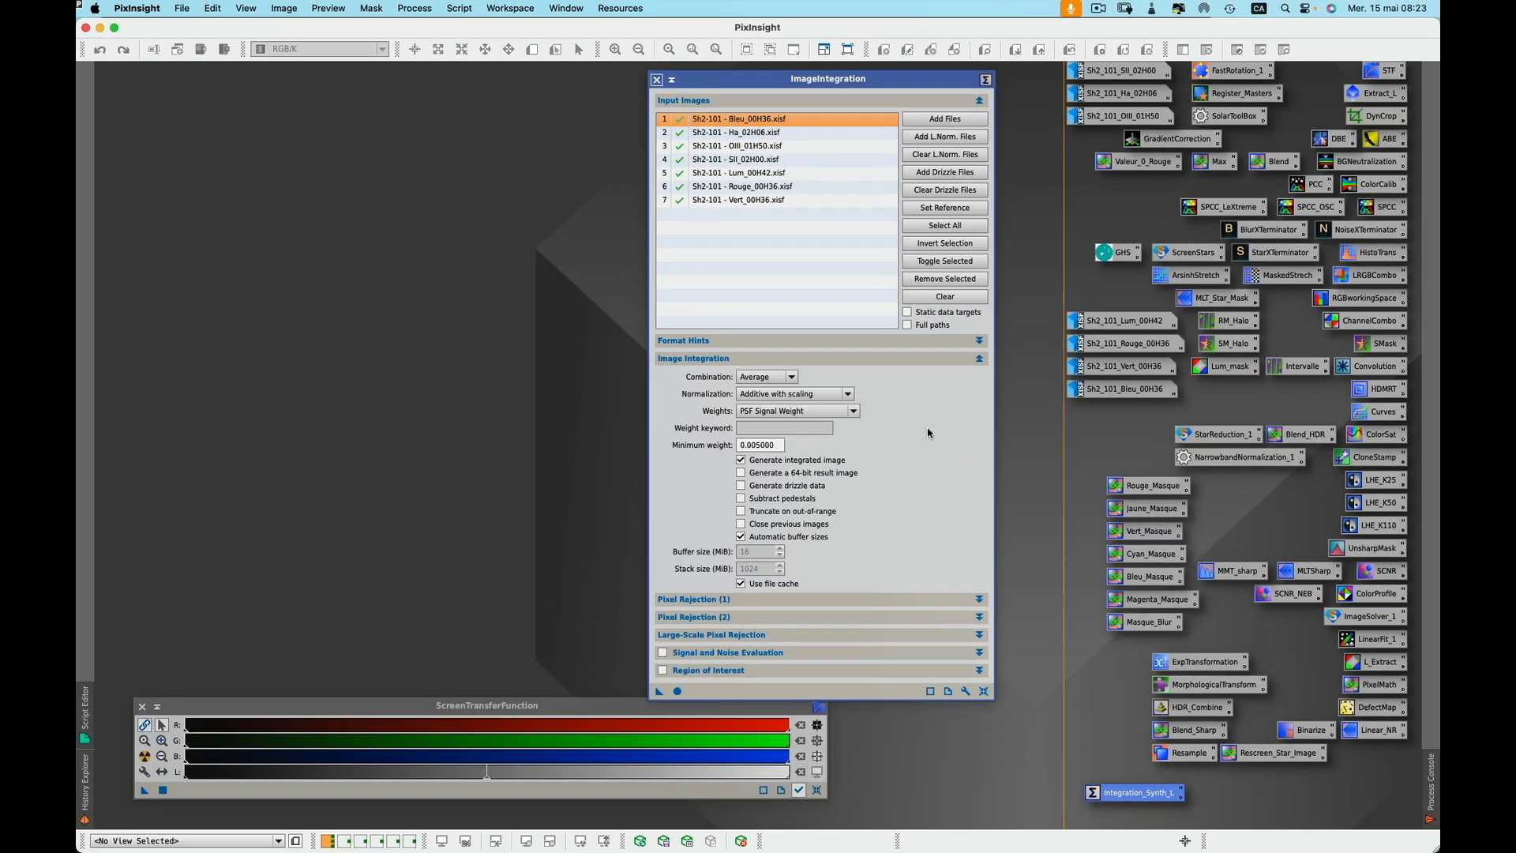
left_click(979, 361)
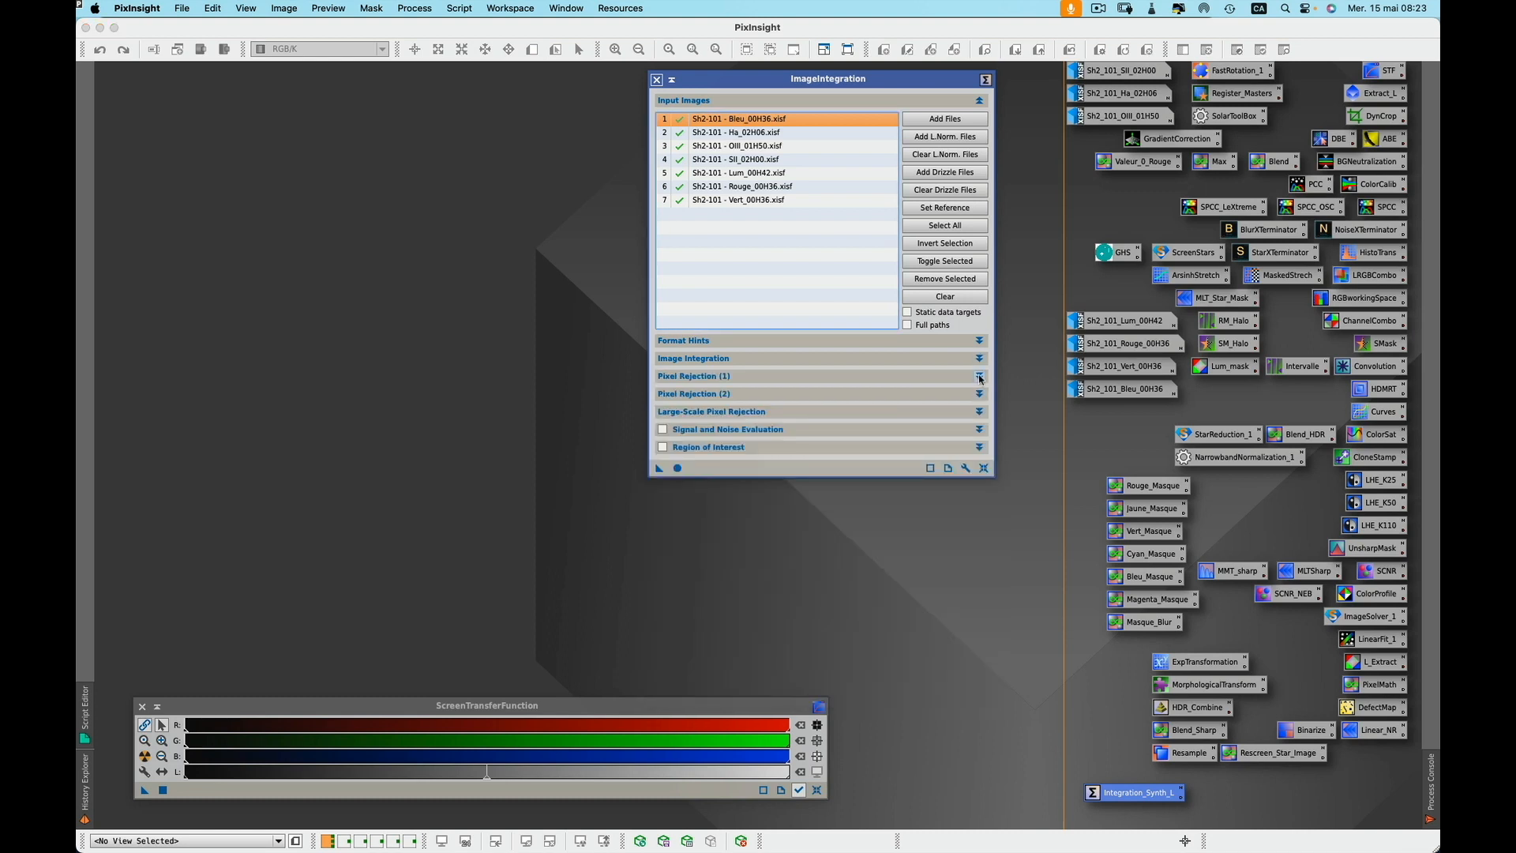
left_click(979, 377)
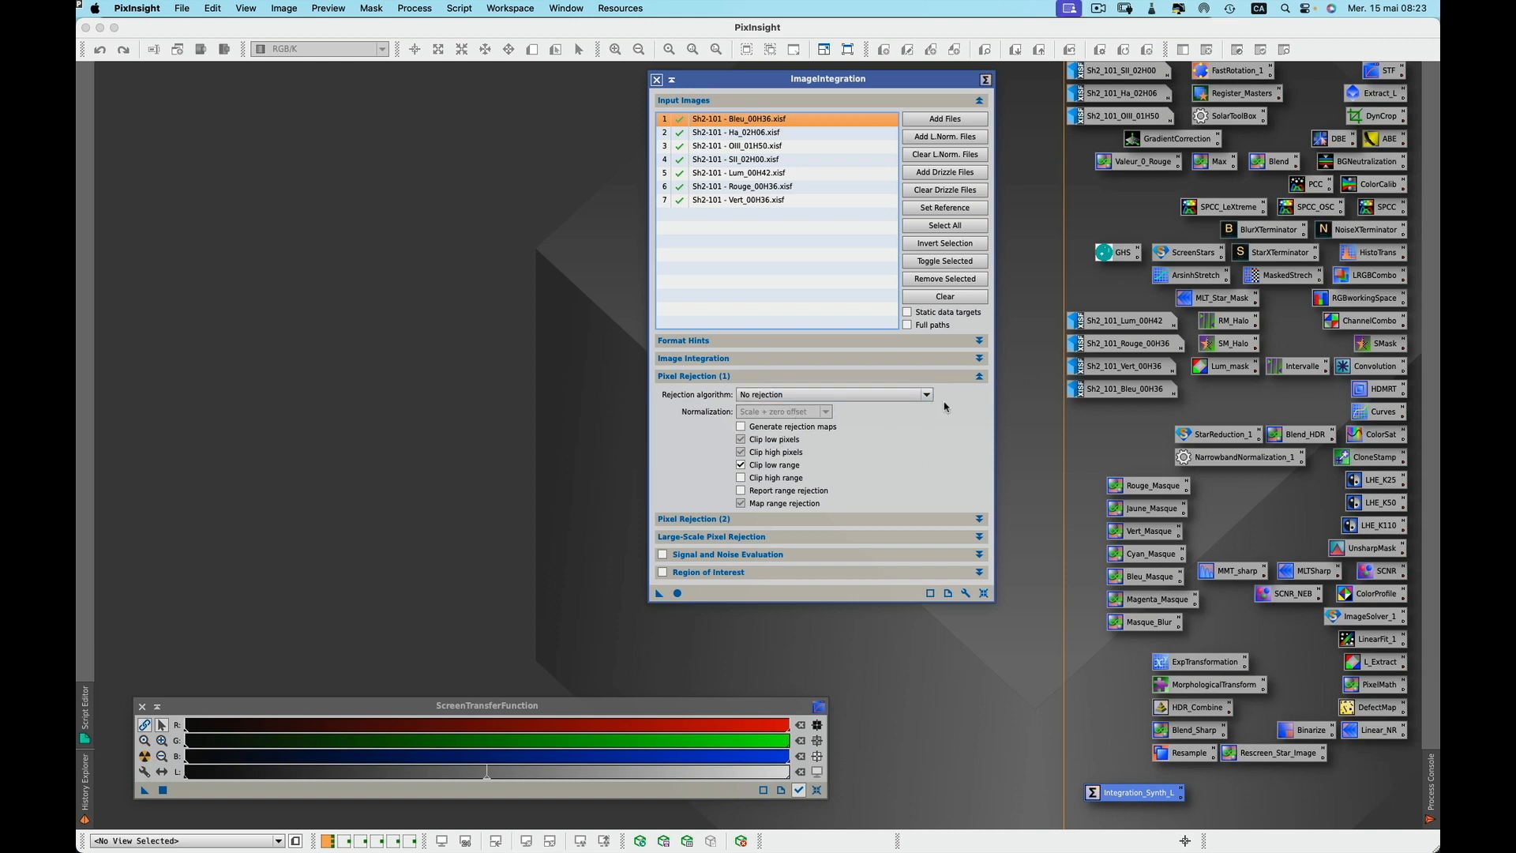
left_click(979, 376)
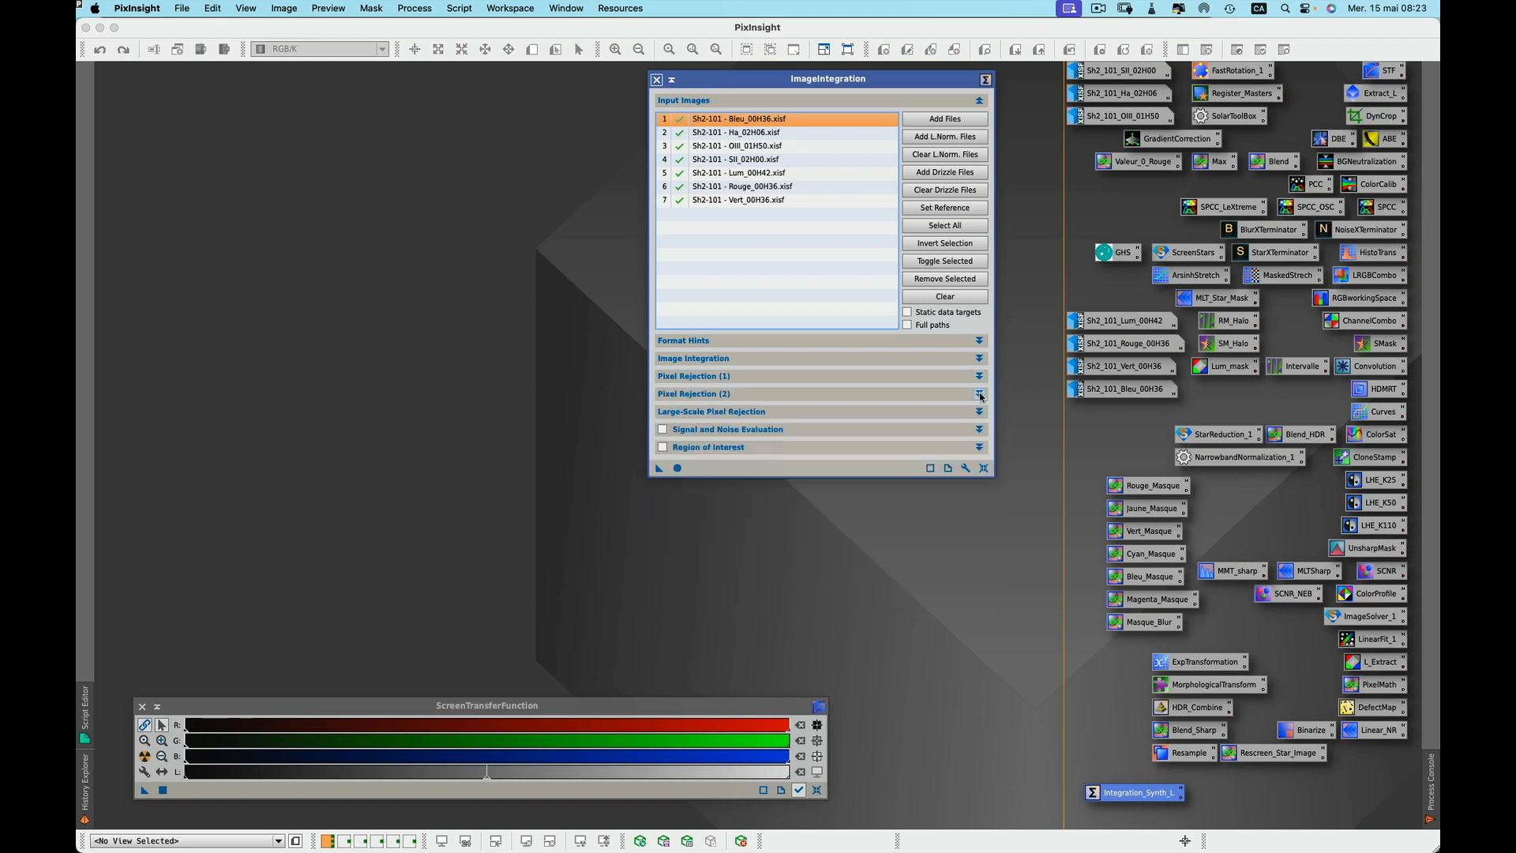
left_click(979, 394)
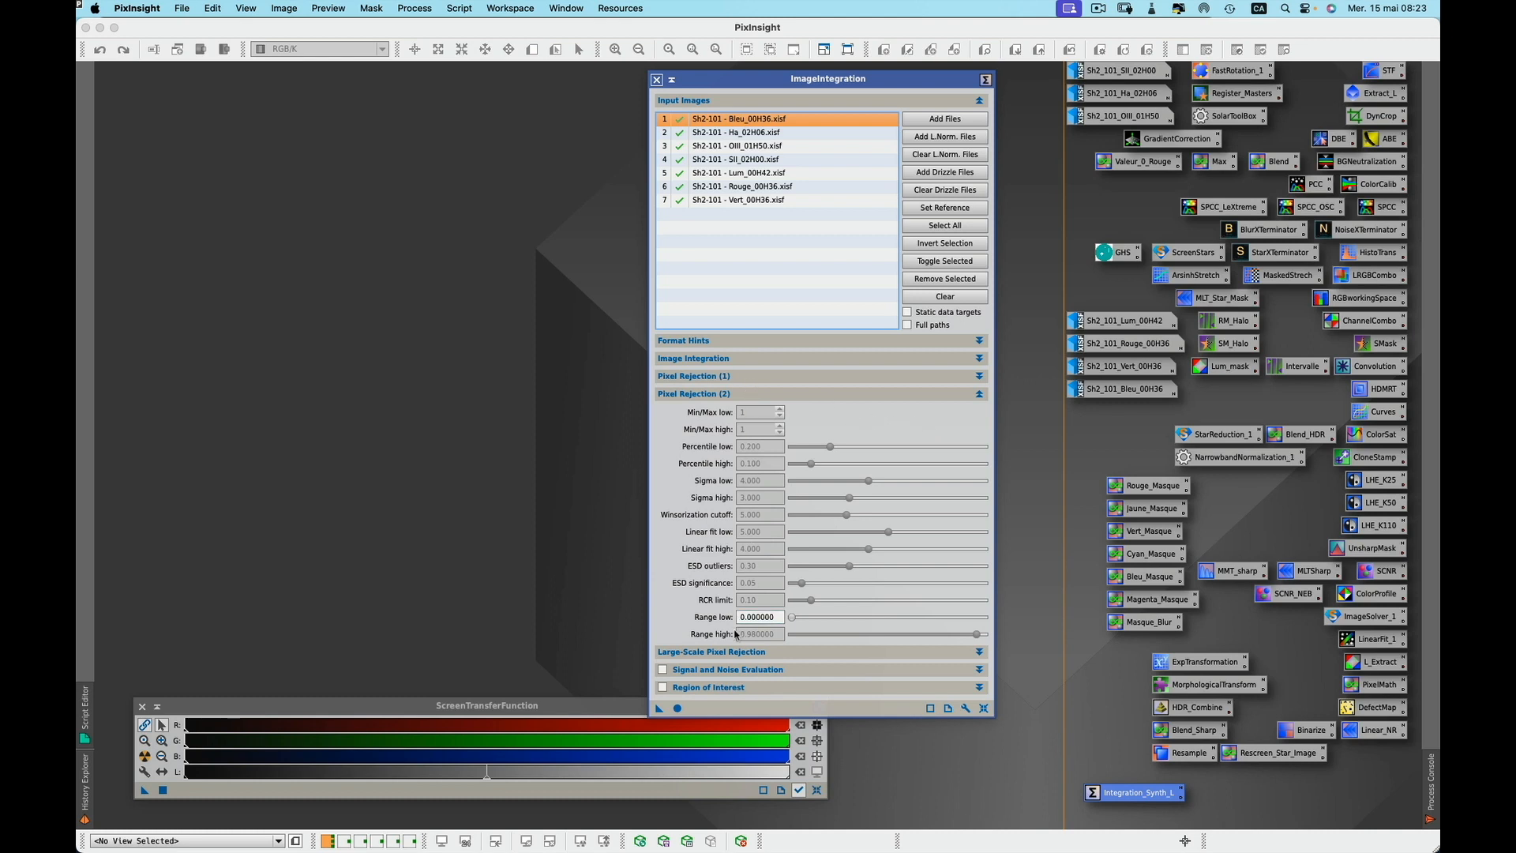
left_click(979, 394)
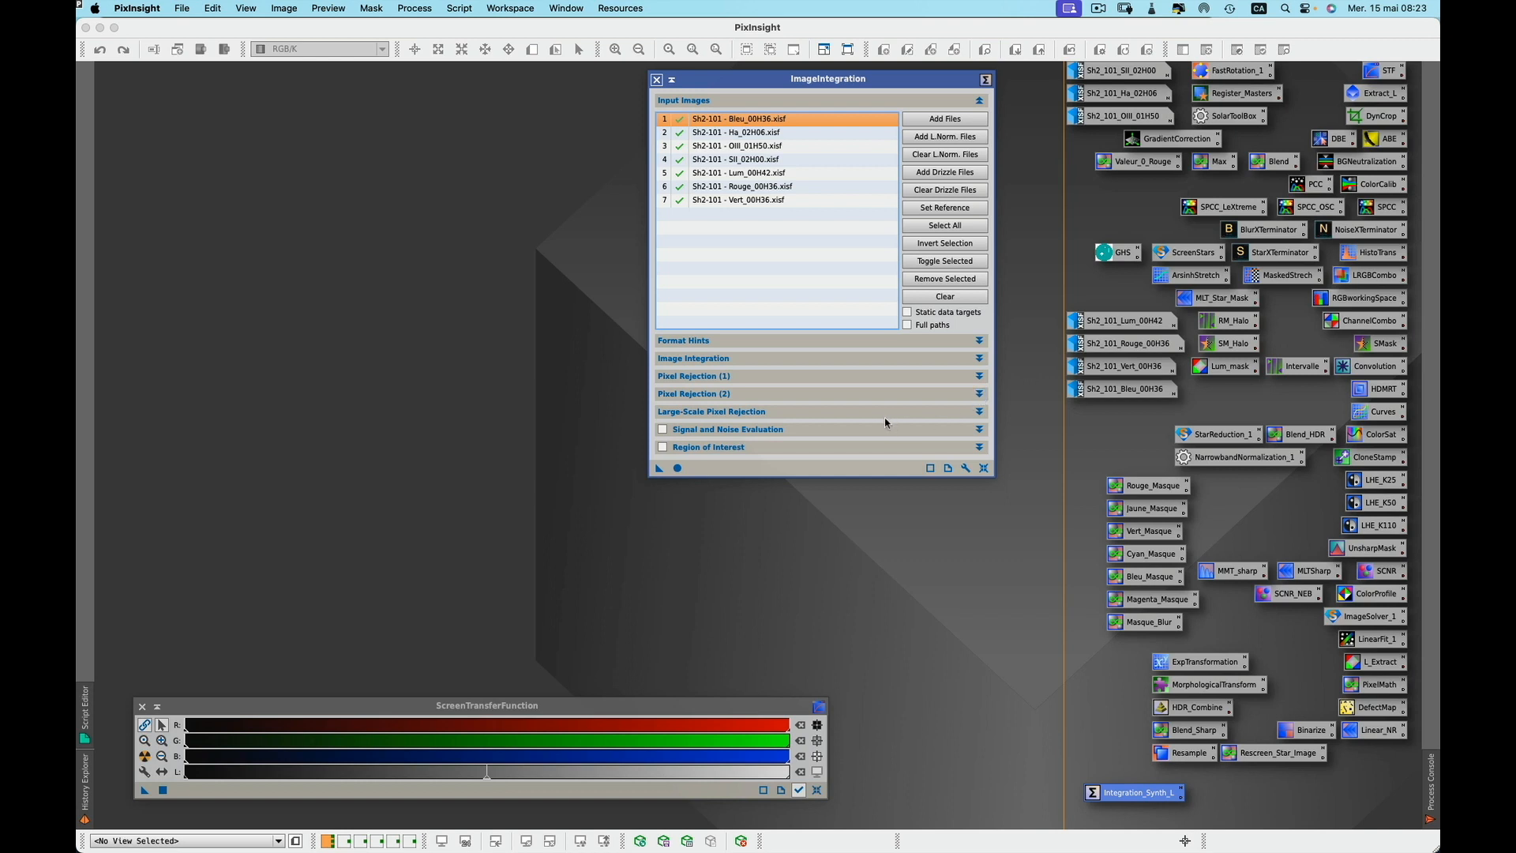
left_click(979, 411)
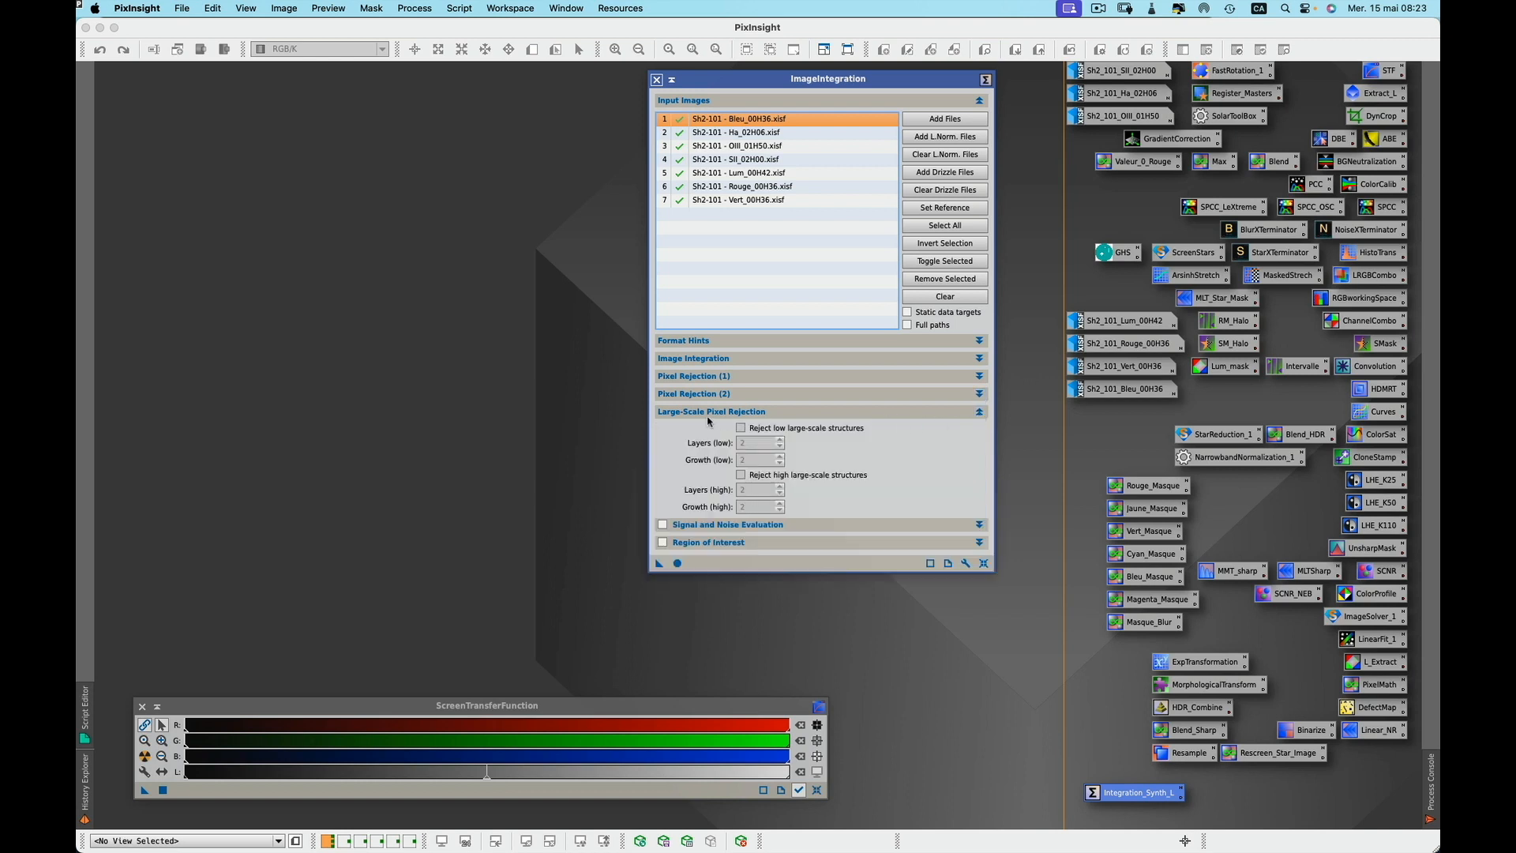
left_click(979, 412)
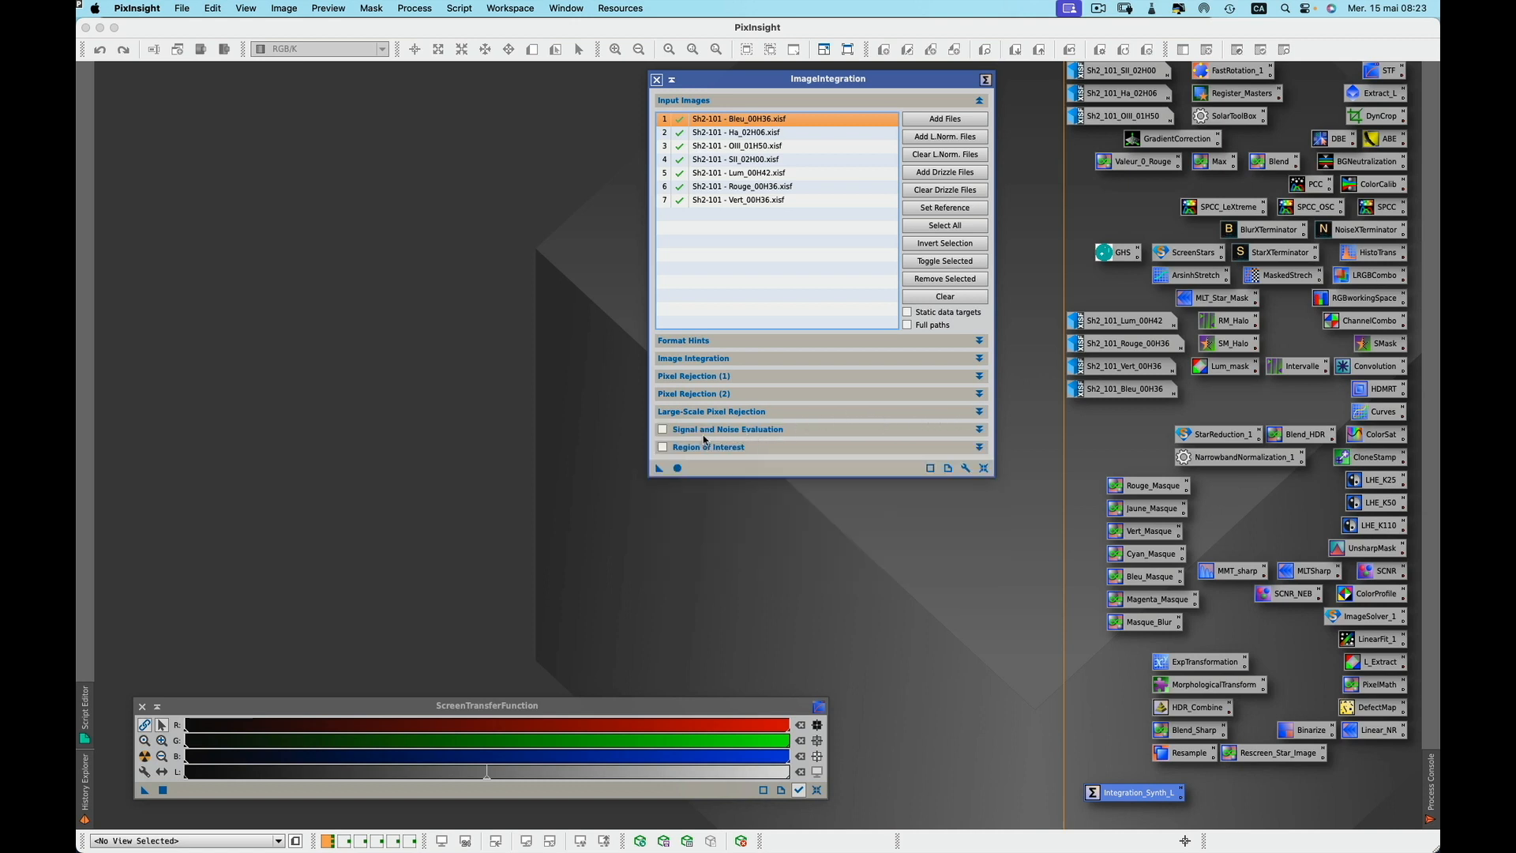
Execute the integration of the seven masters, close the tool, and auto-stretch the new integration image
left_click(677, 467)
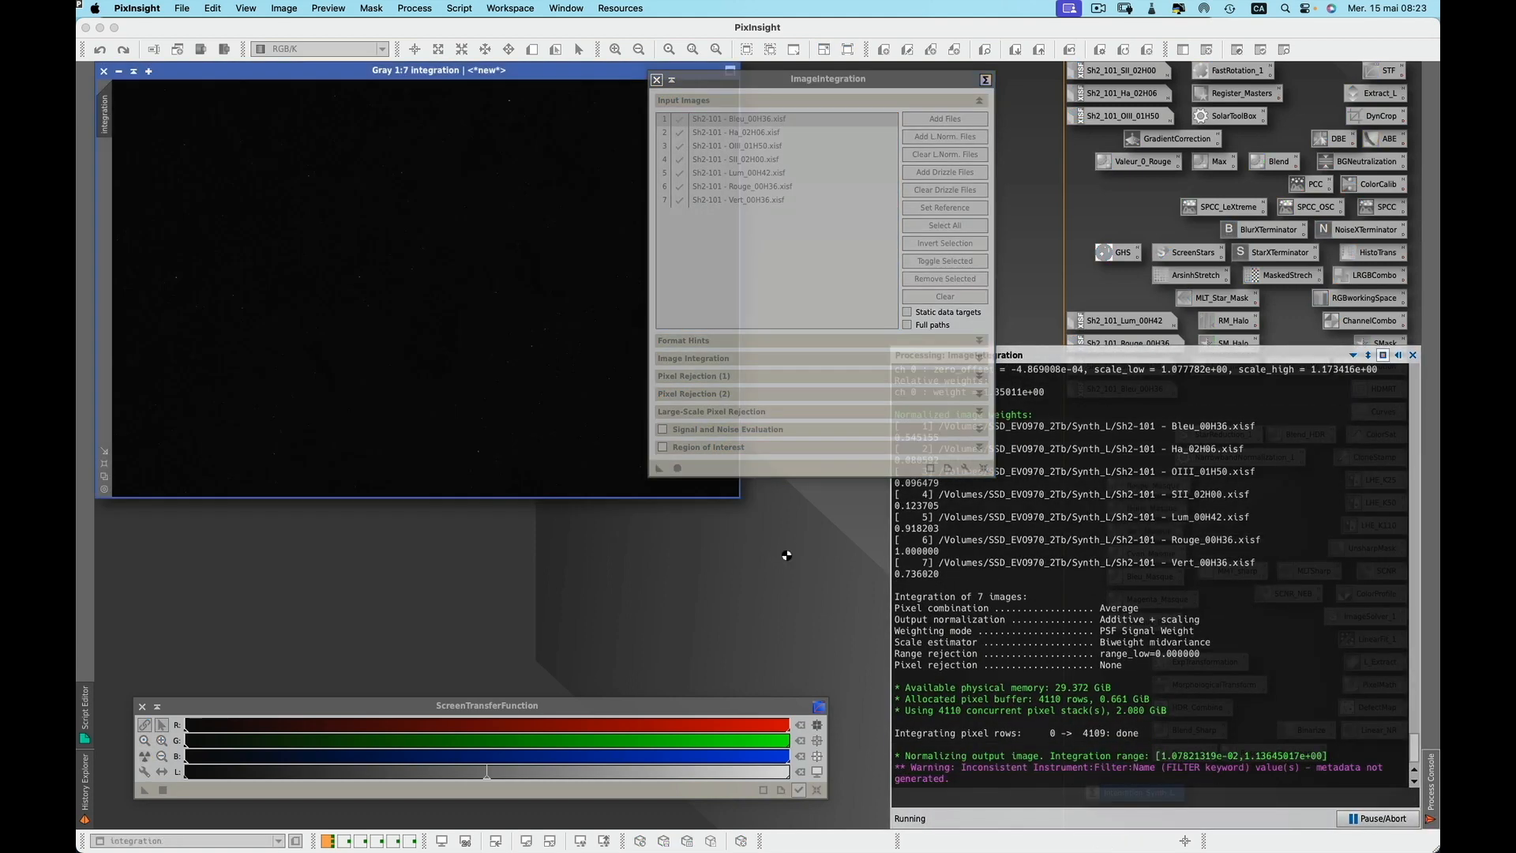
left_click(656, 80)
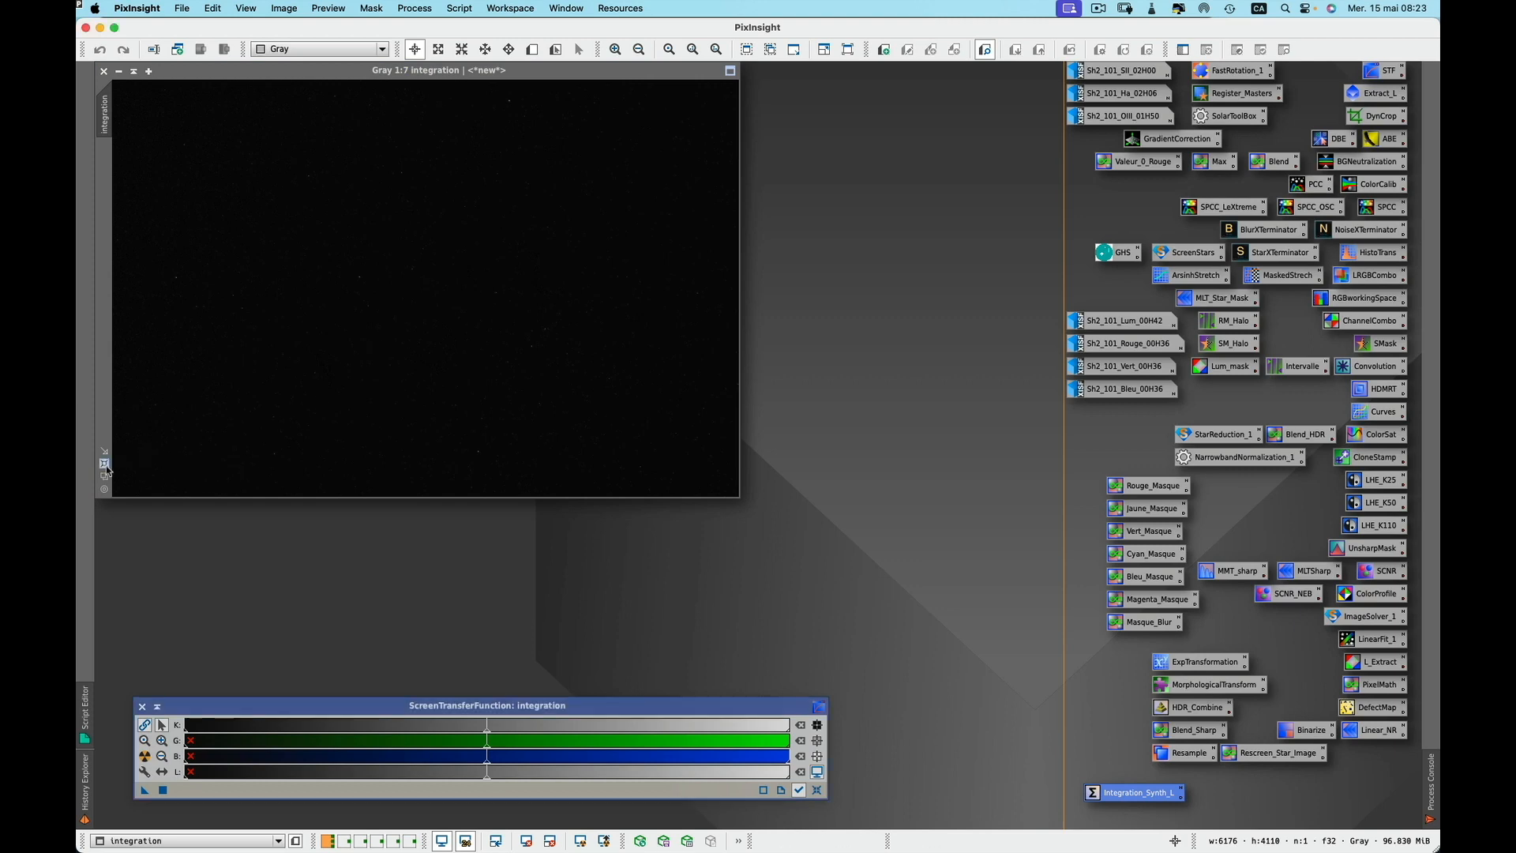
left_click(106, 469)
left_click(144, 755)
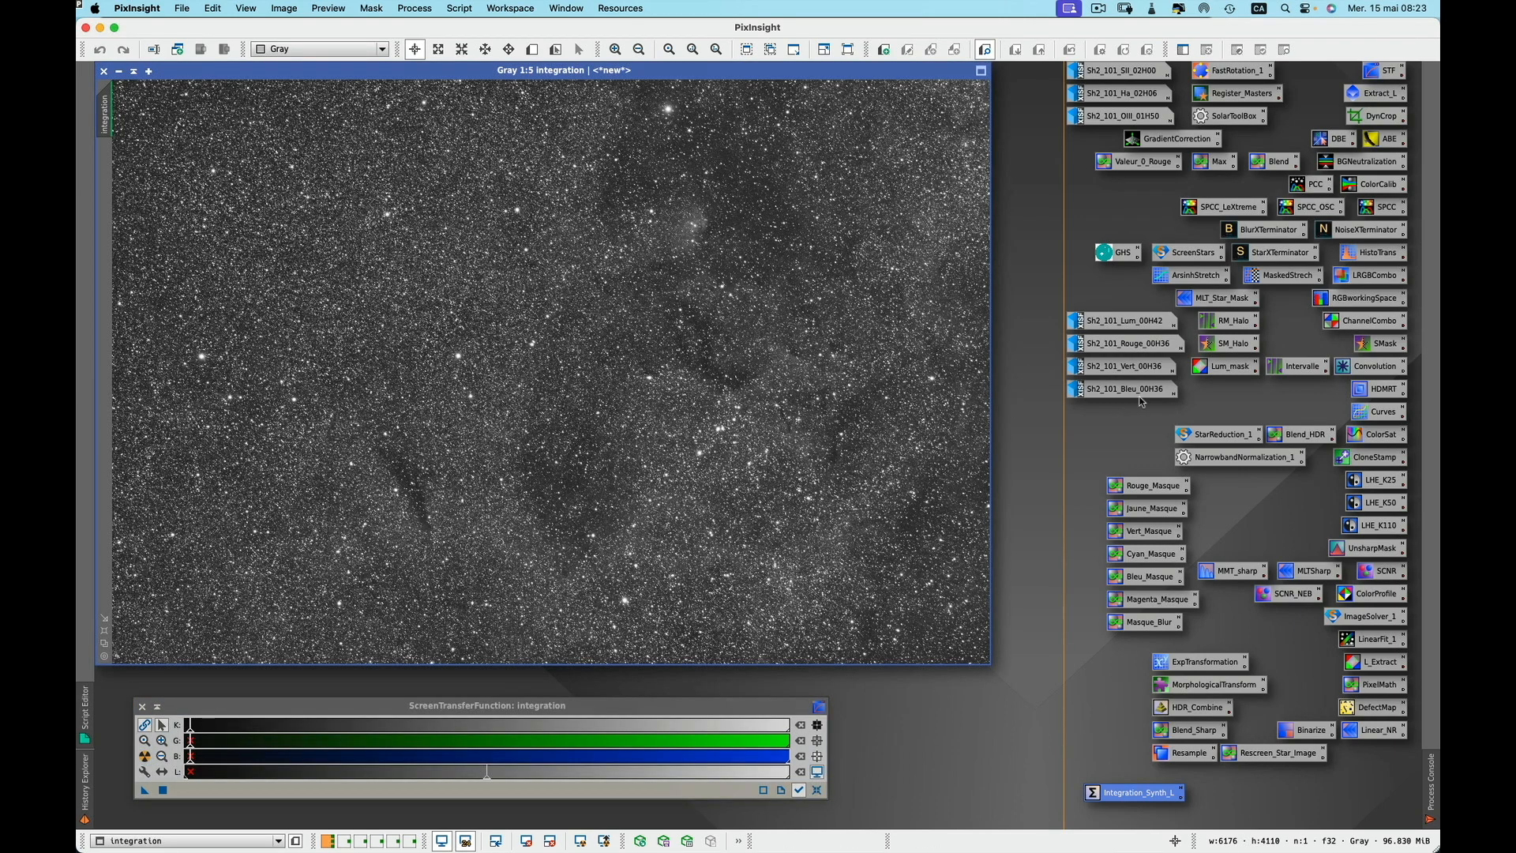
Open the luminance master and alternate between it and the integration image to compare them, then iconify it
double_click(1129, 322)
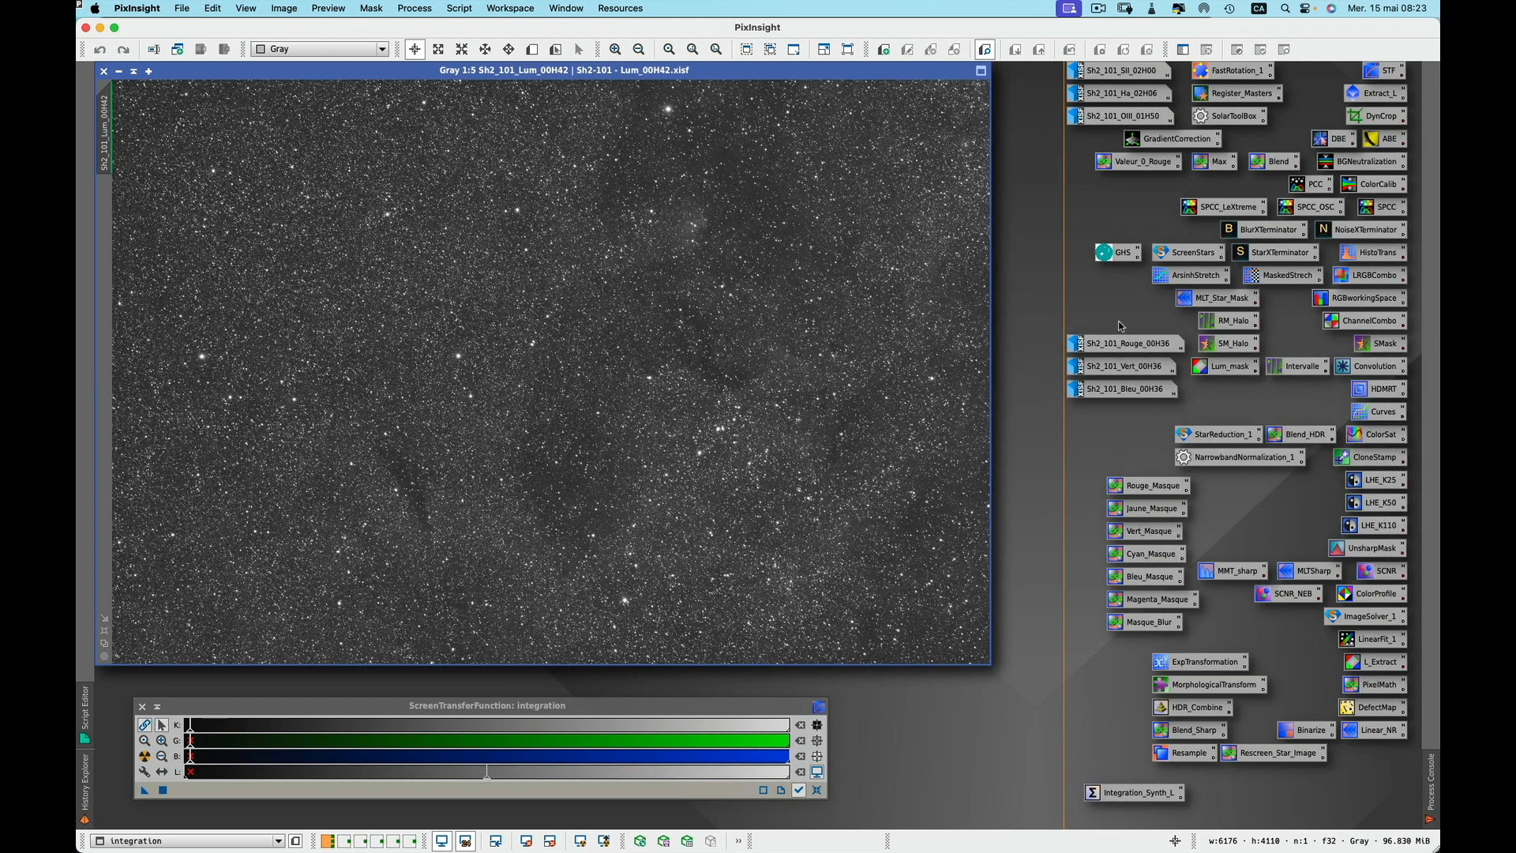
key("super+Page_Down")
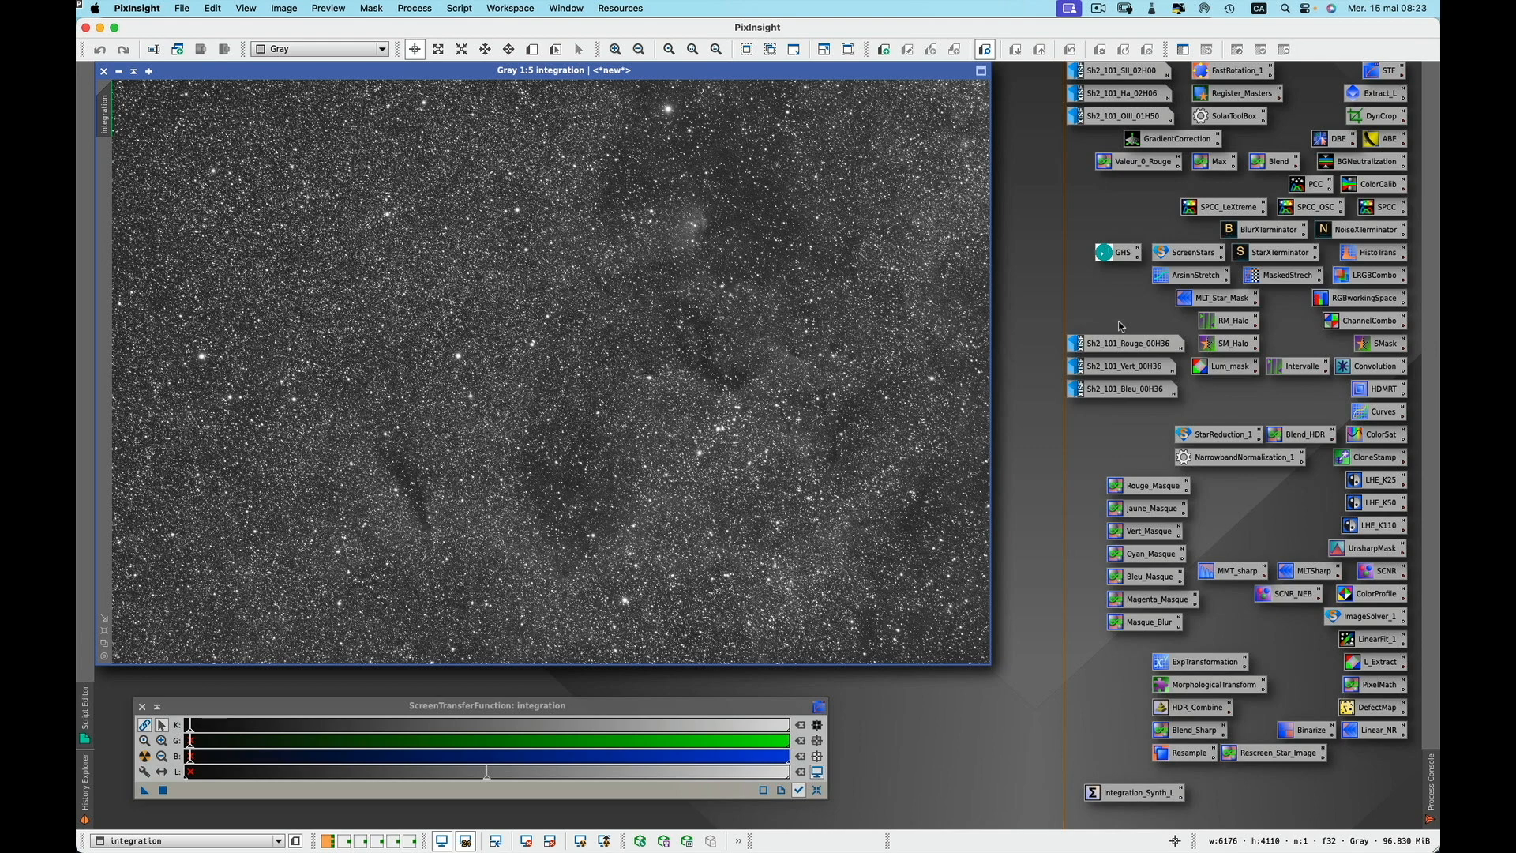
key("super+Page_Down")
key("super+Page_Down")
key("super+Page_Down")
key("super+Page_Down")
key("super+Page_Down")
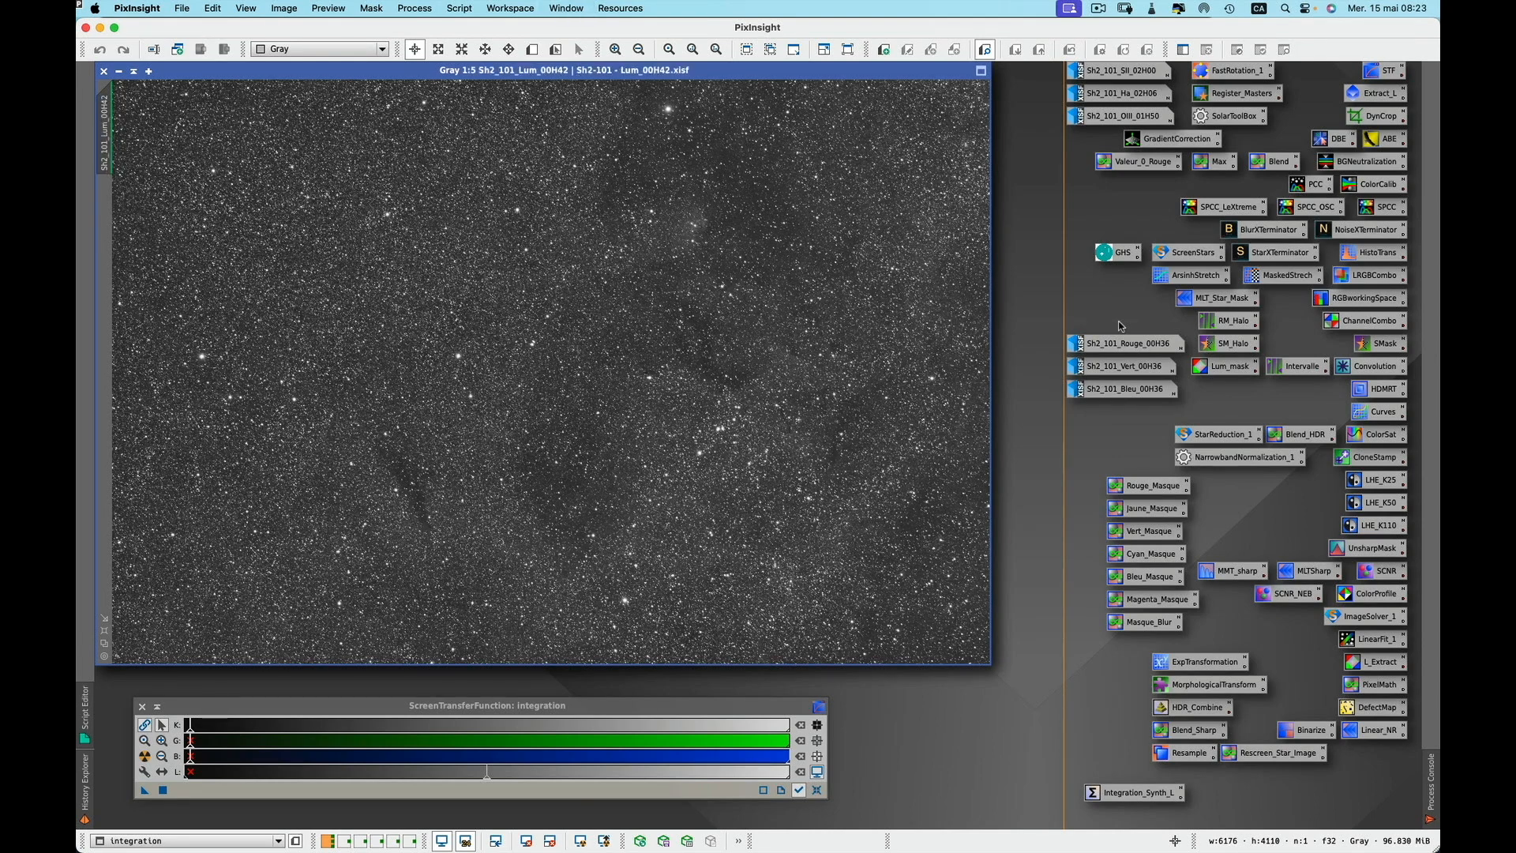
key("super+Page_Down")
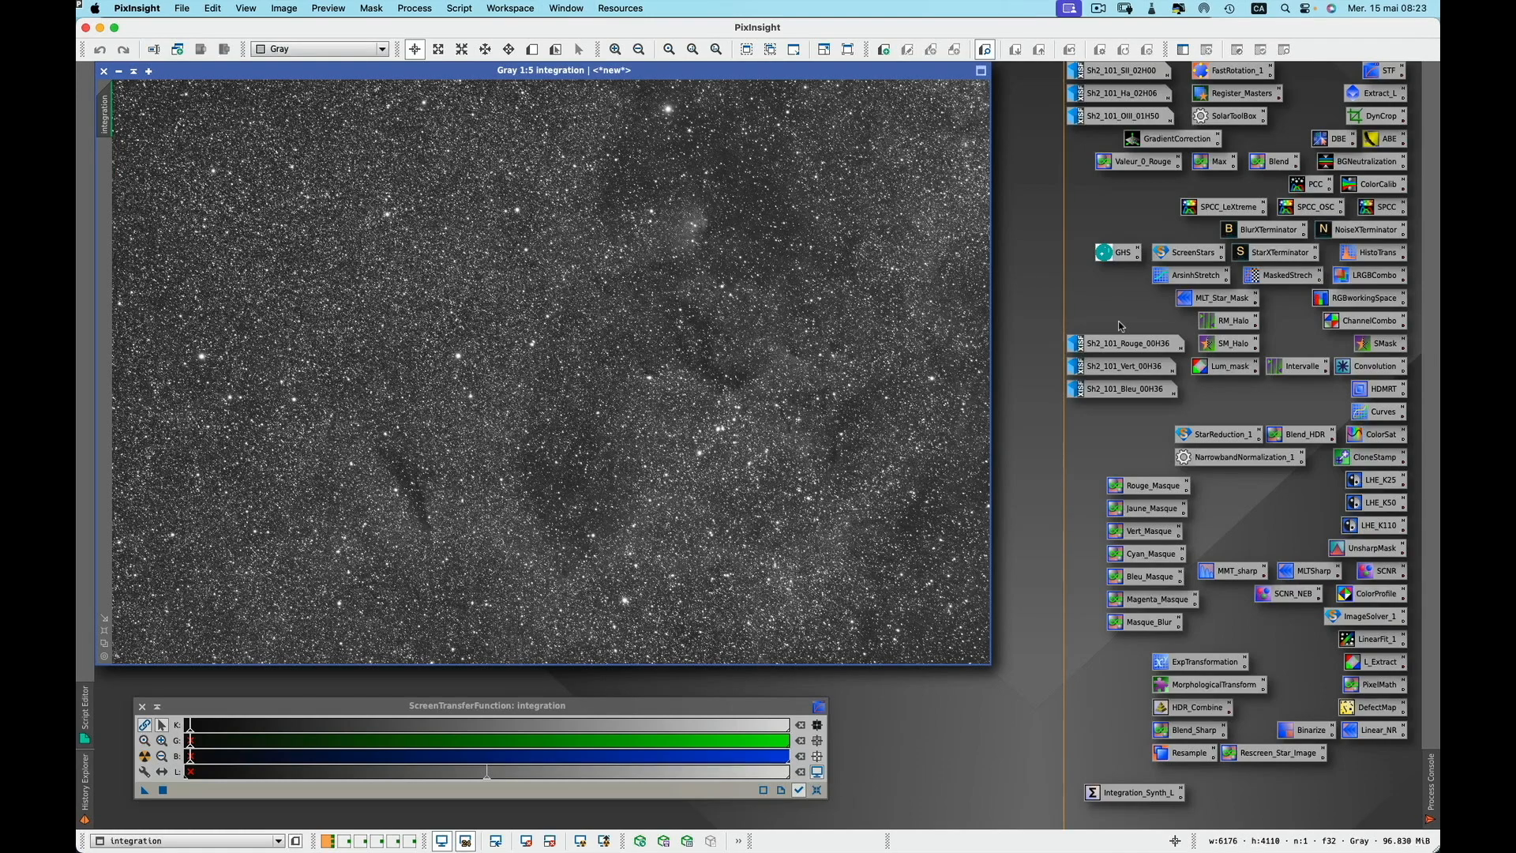
key("ctrl+Tab")
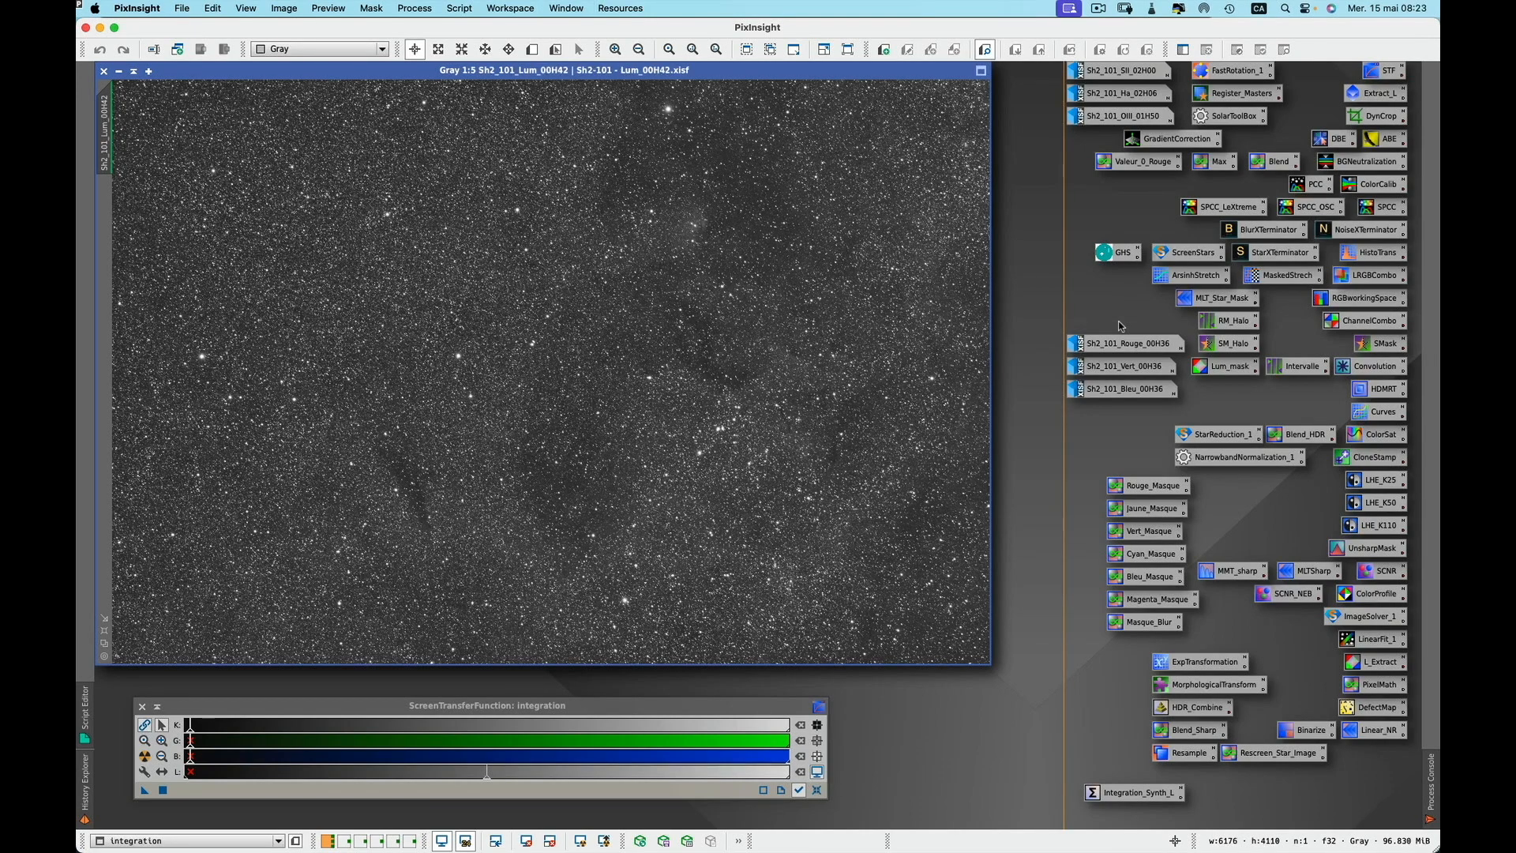
left_click(131, 71)
Open the update repository manager and locate the skypixels.at HVB_Repository entry, then close the dialog
left_click(620, 10)
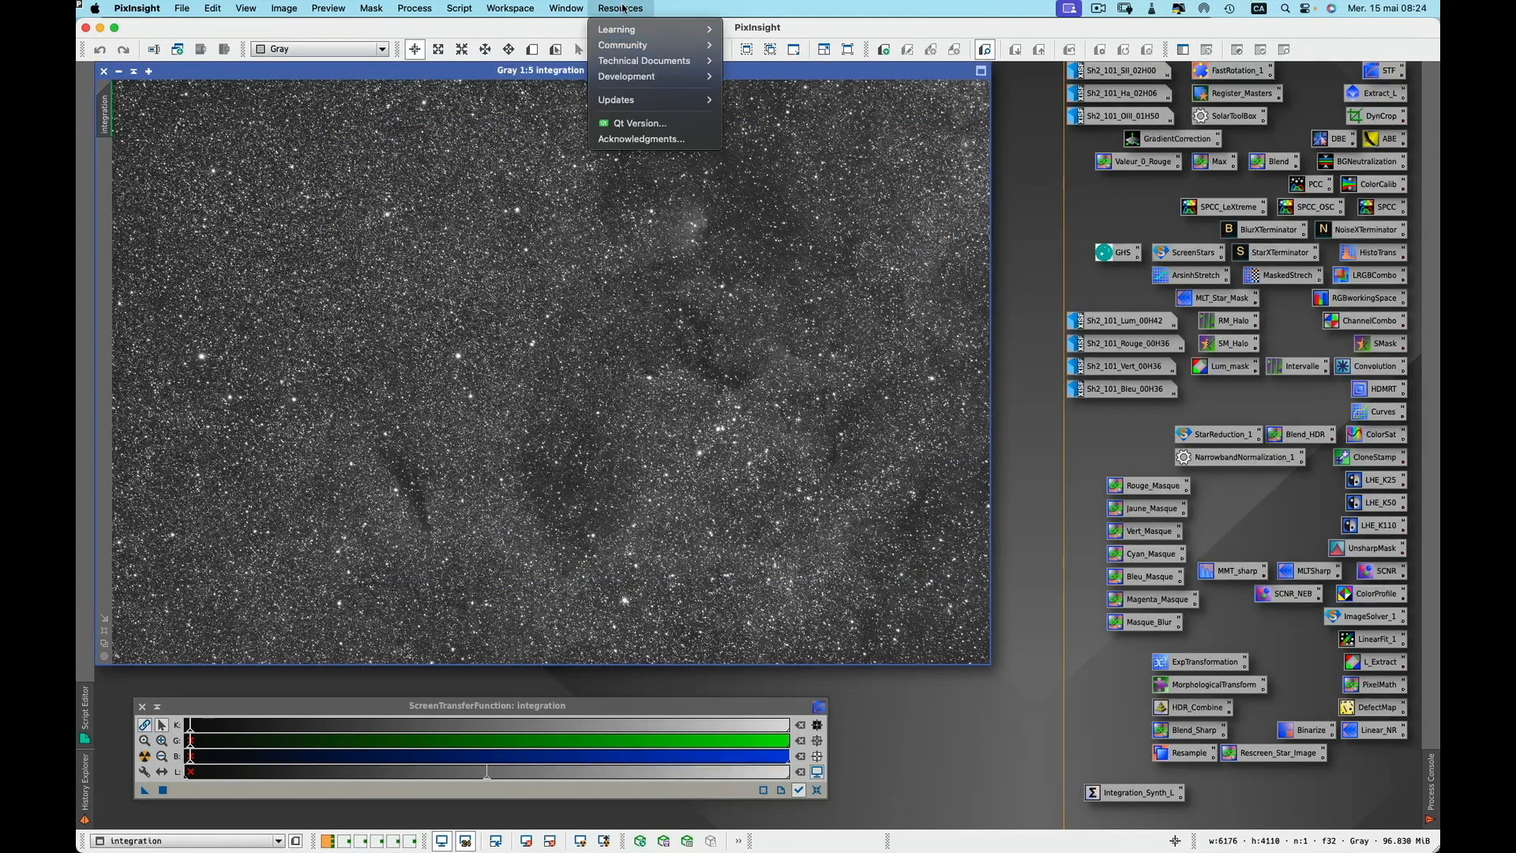
mouse_move(648, 99)
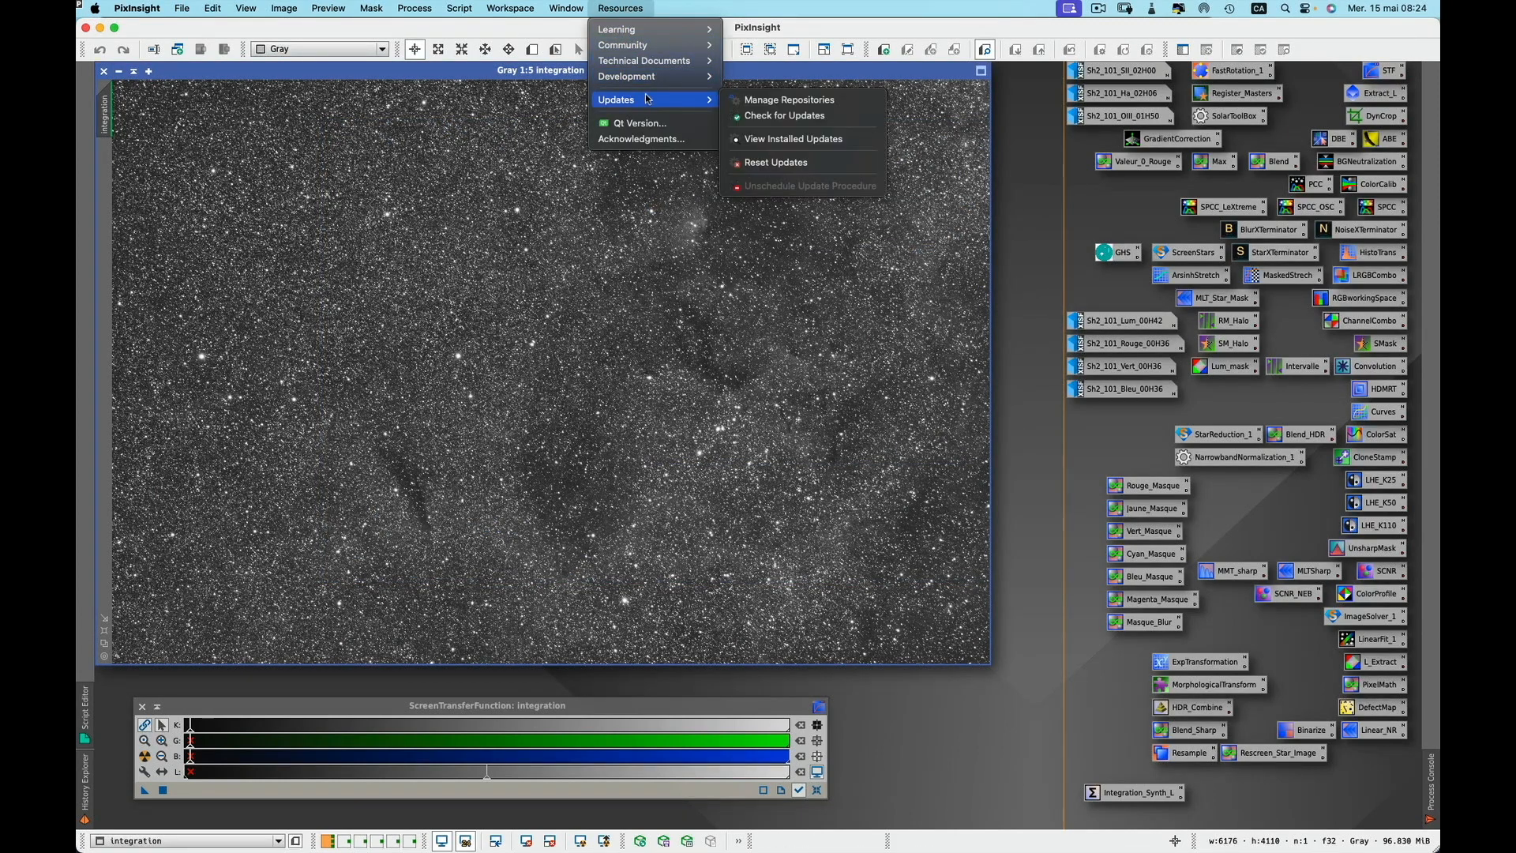
left_click(789, 99)
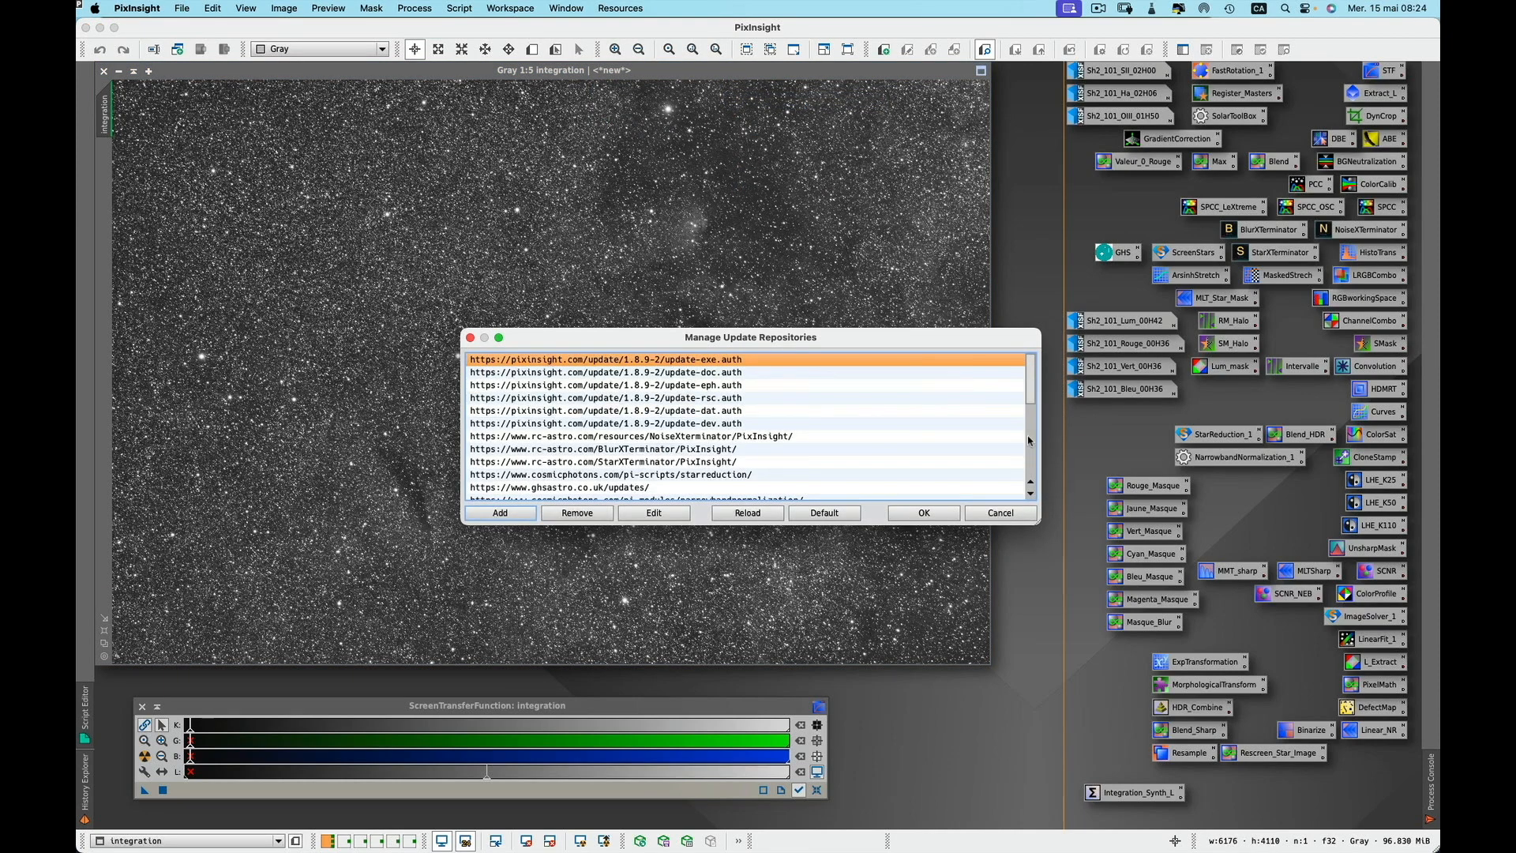
left_click_drag(978, 337, 967, 222)
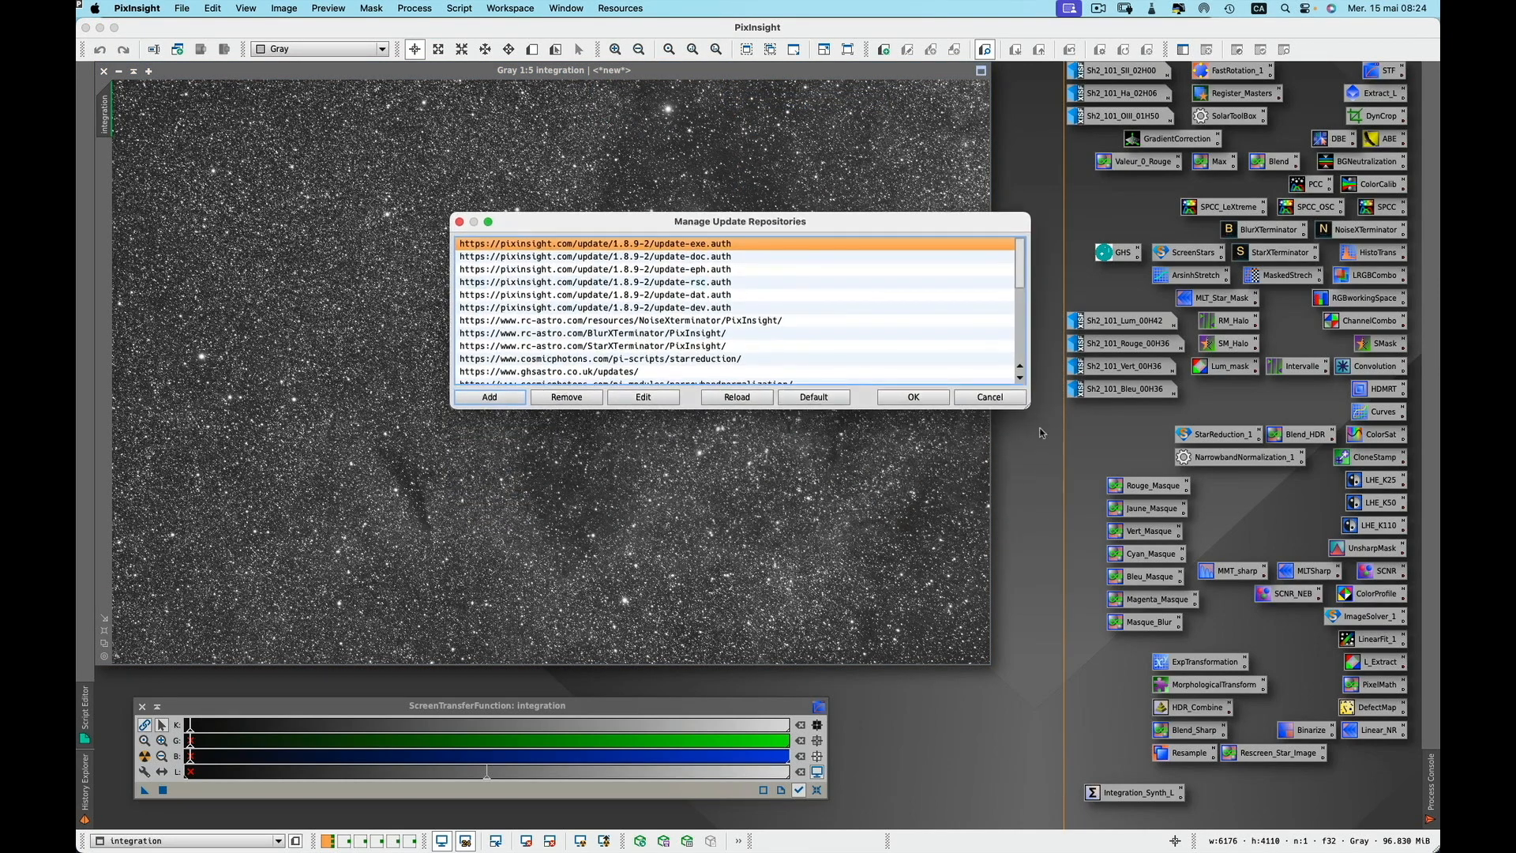
left_click_drag(1027, 409, 1053, 615)
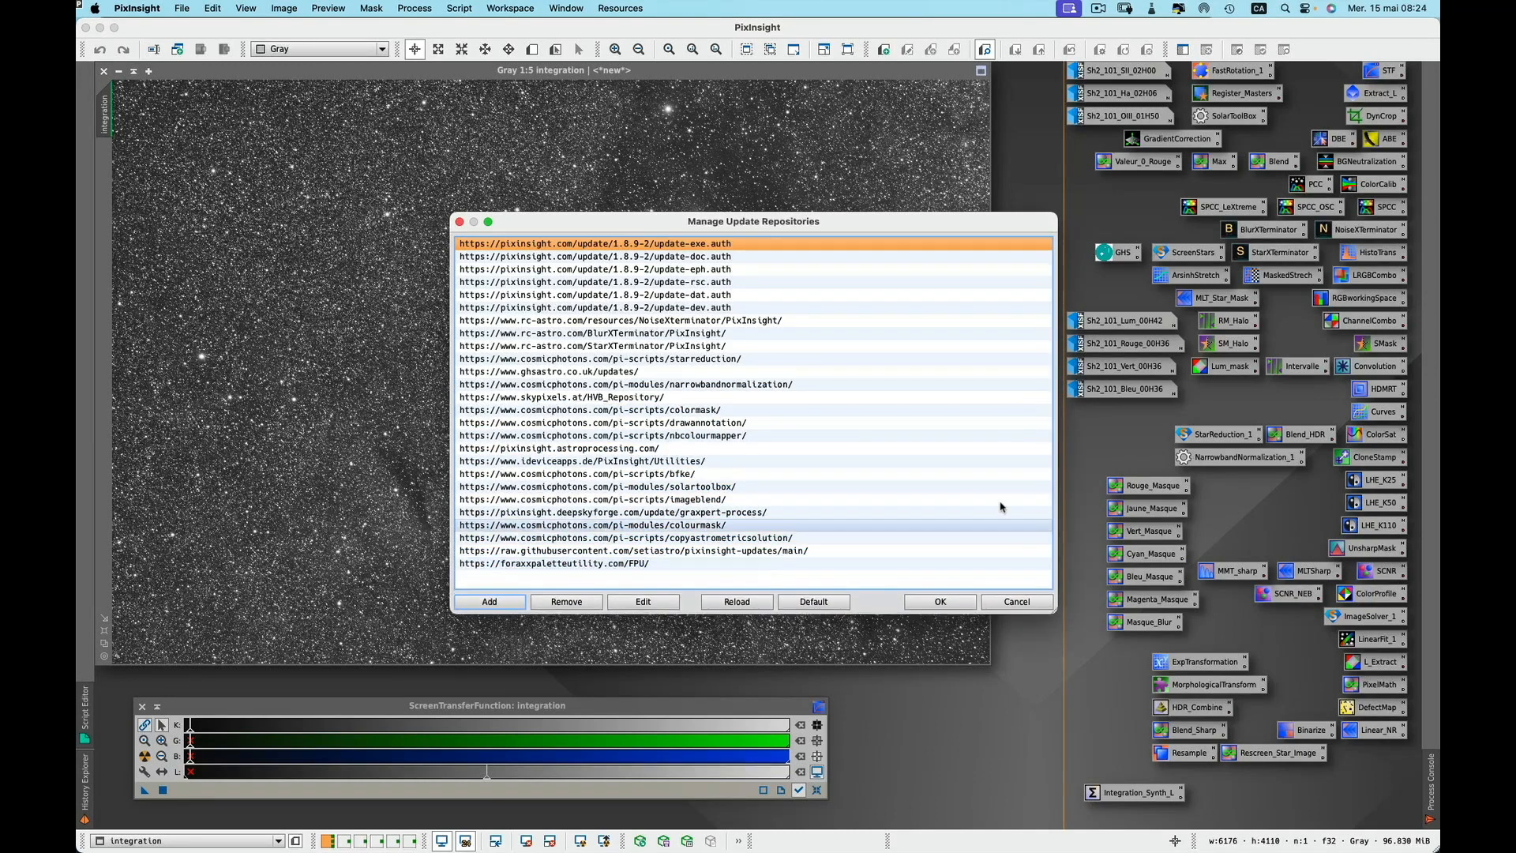
left_click(676, 397)
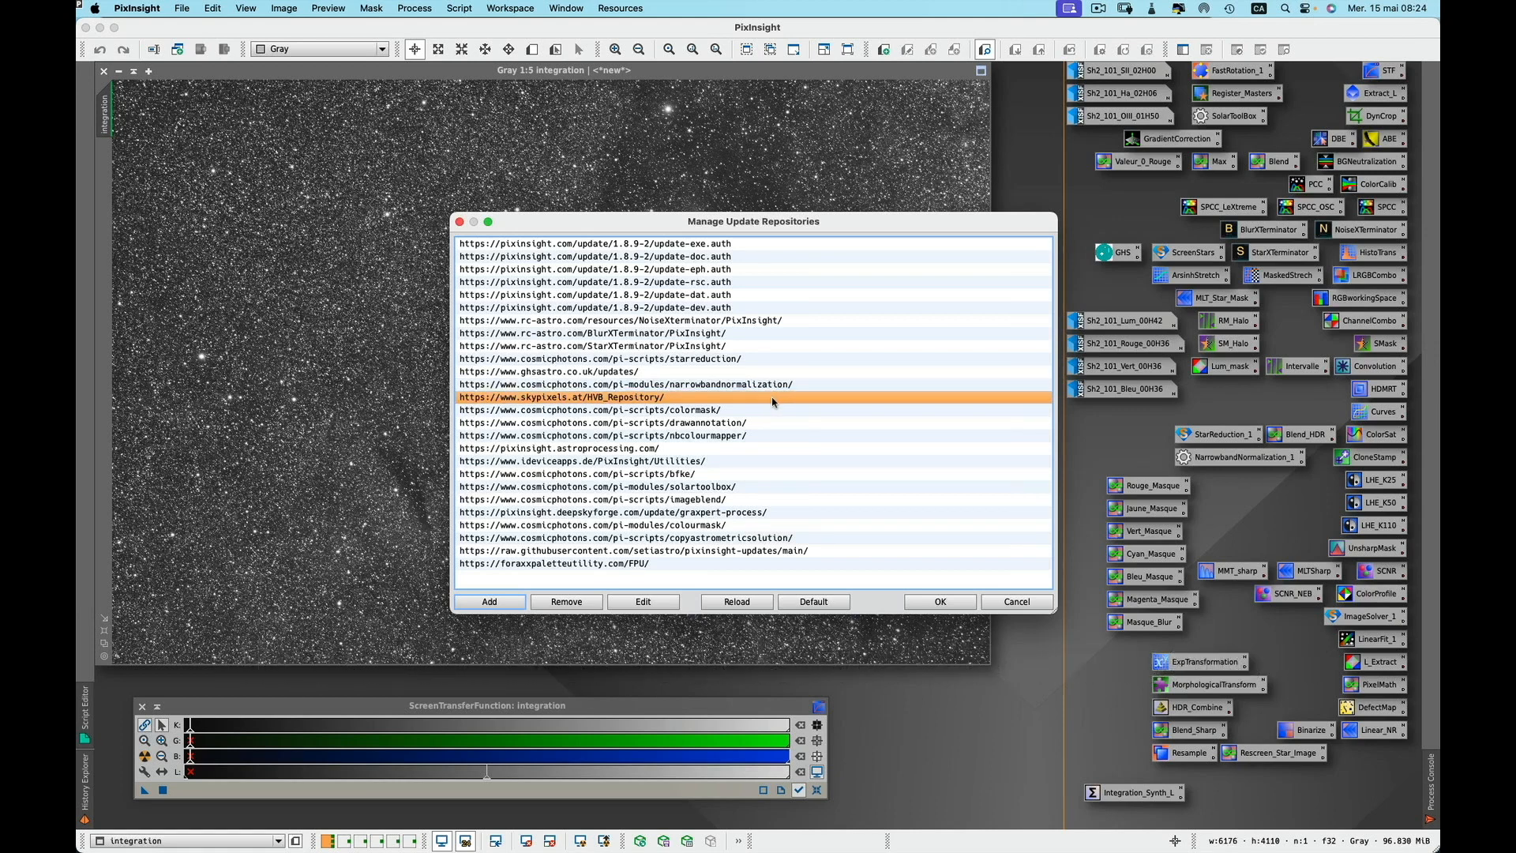
left_click(1014, 602)
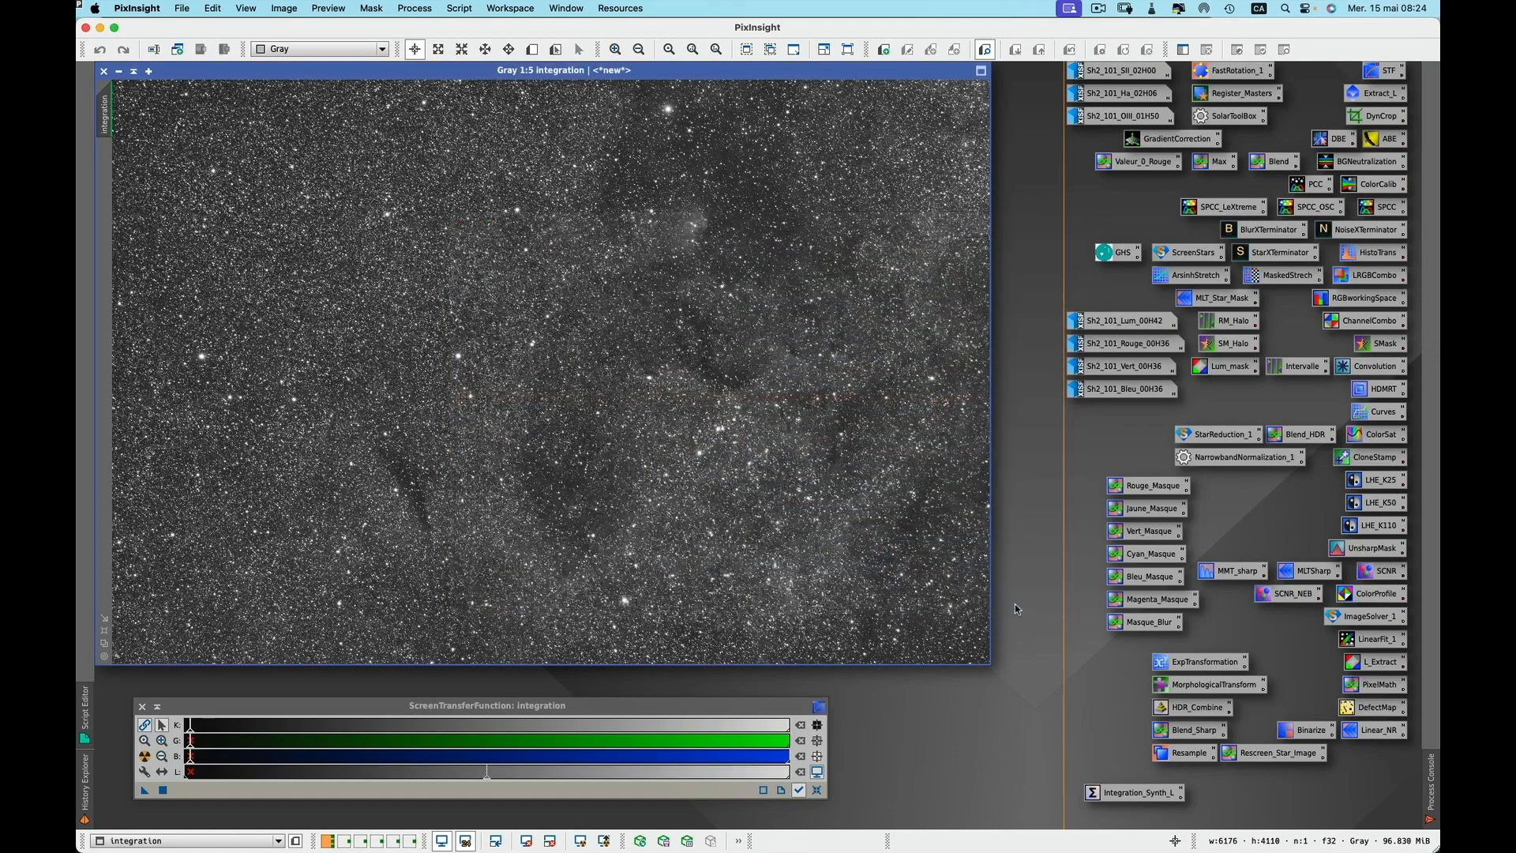
Run the SNR script from the Image Analysis scripts on the integration image
left_click(466, 11)
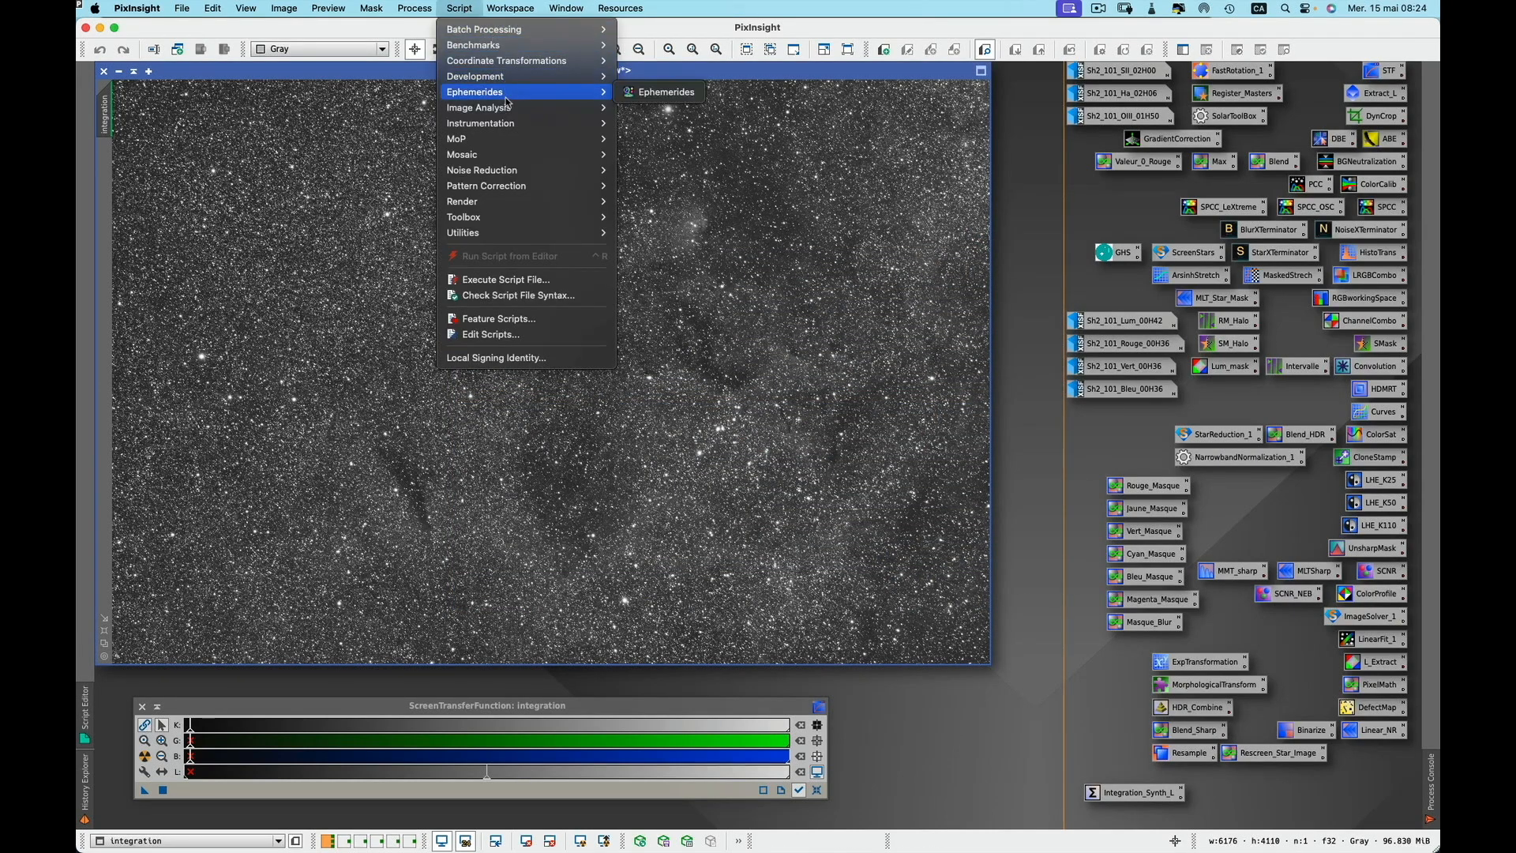
mouse_move(500, 114)
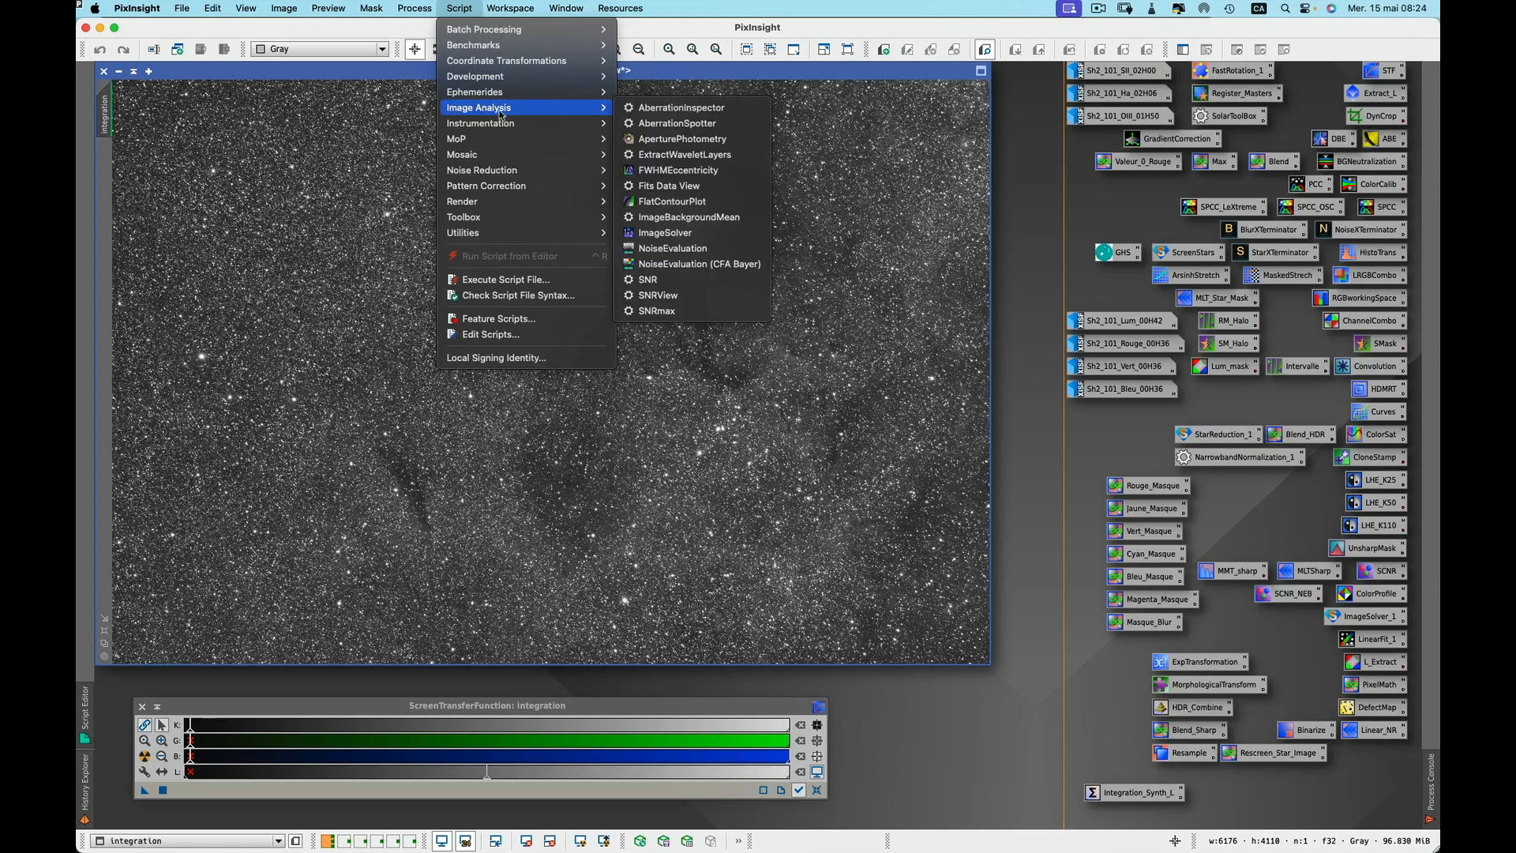
left_click(682, 281)
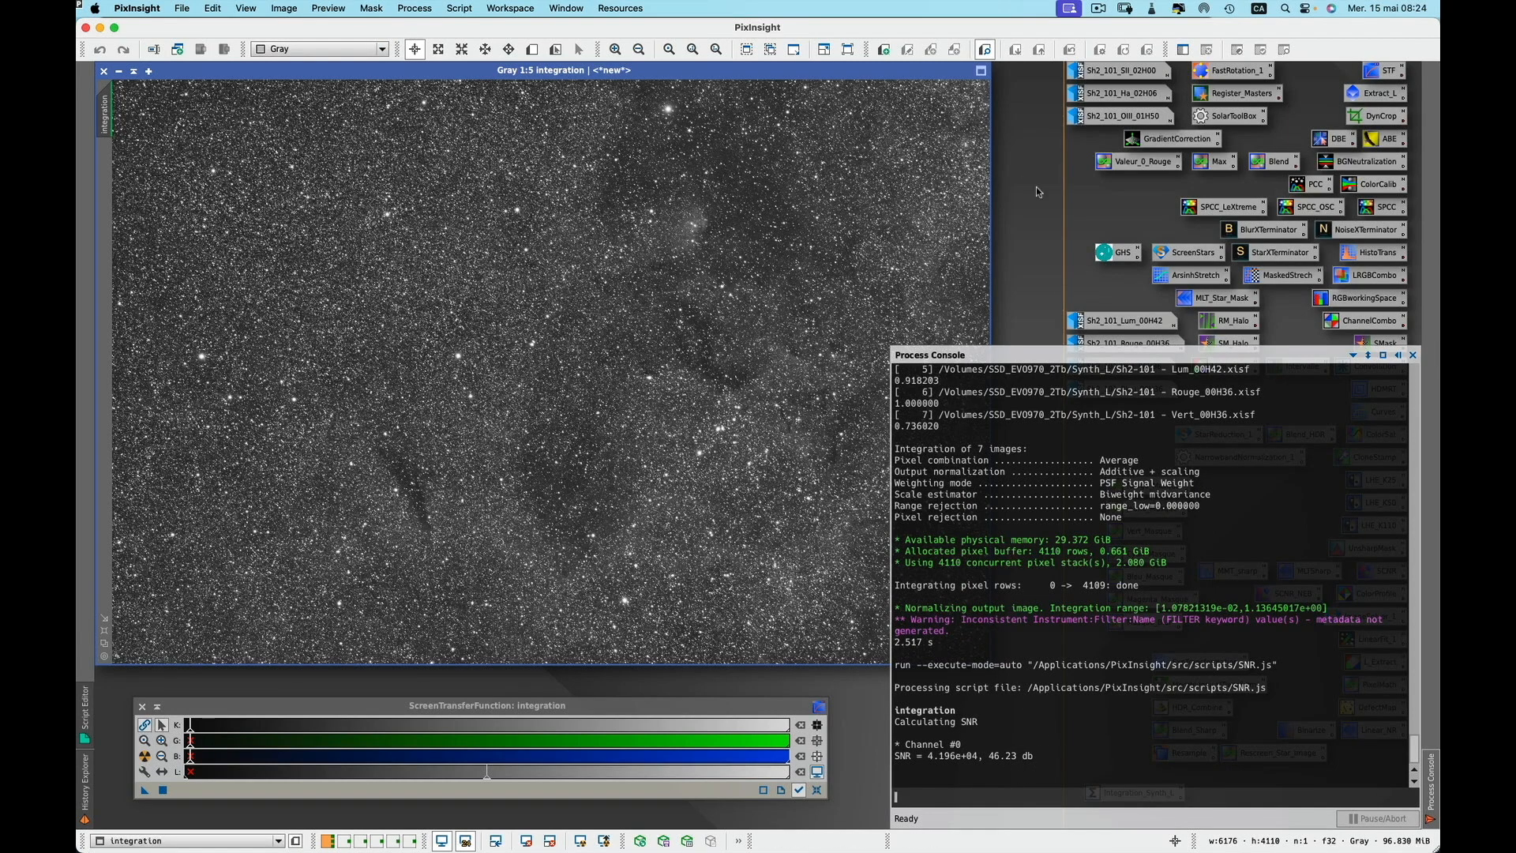
Run the SNRView script from the Image Analysis scripts on the integration image
left_click(465, 10)
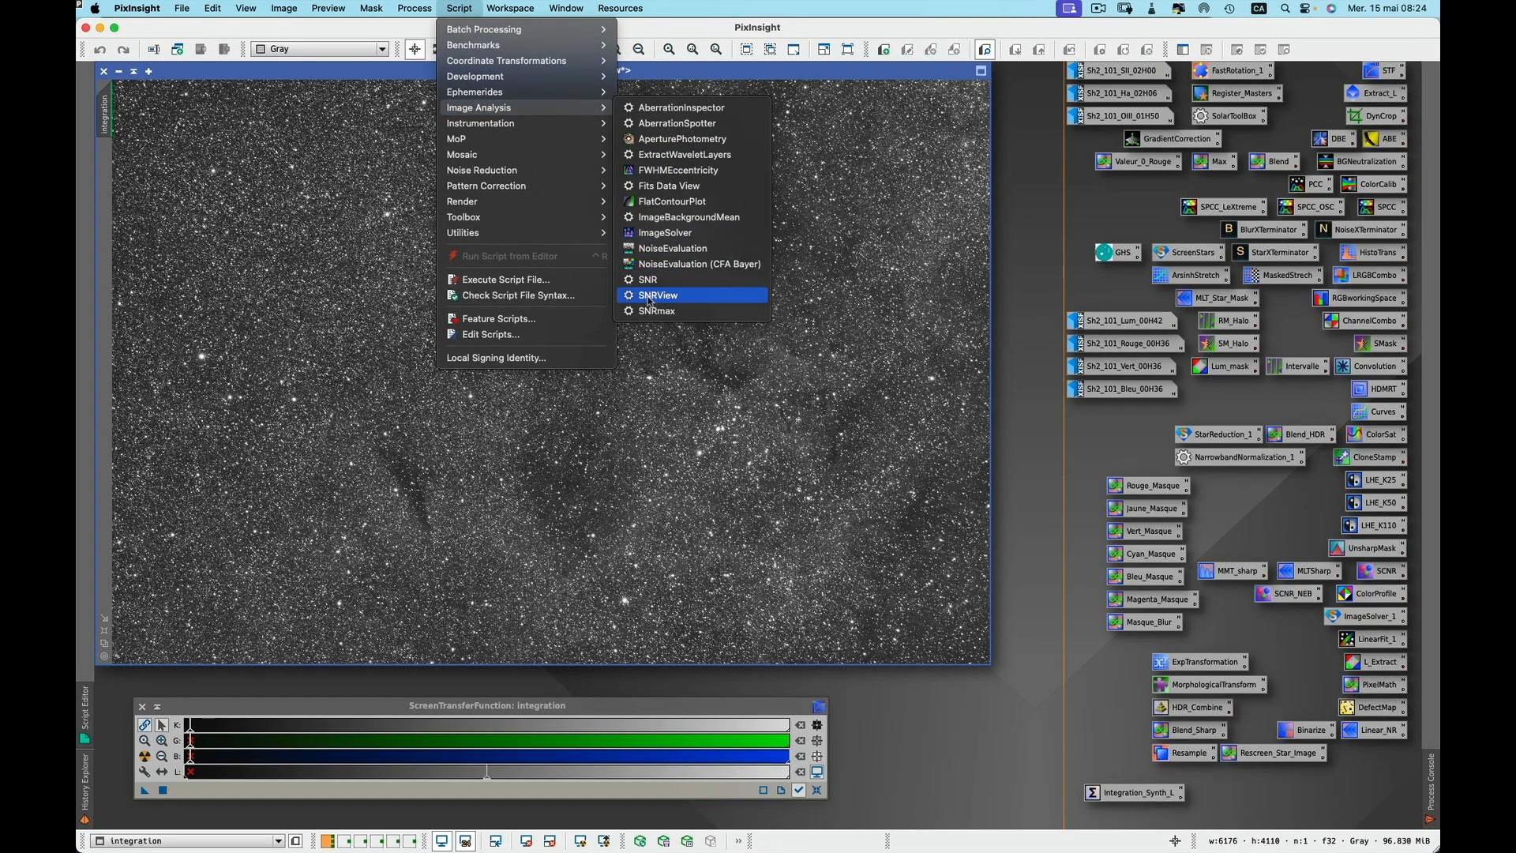
left_click(700, 301)
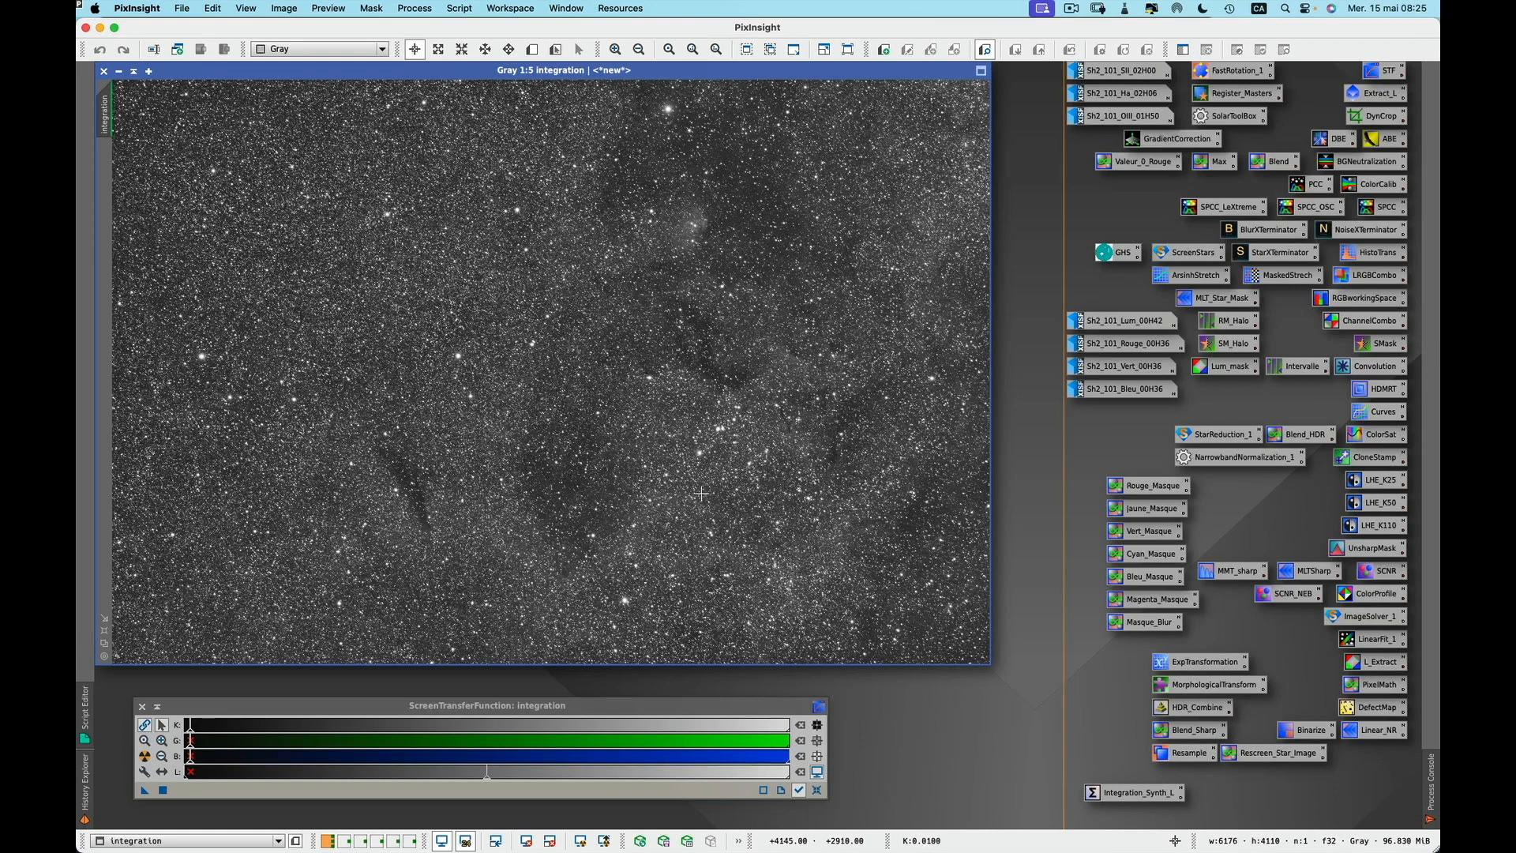
Reopen the Integration_Synth_L ImageIntegration instance to check its input images, then close the tool
double_click(1129, 793)
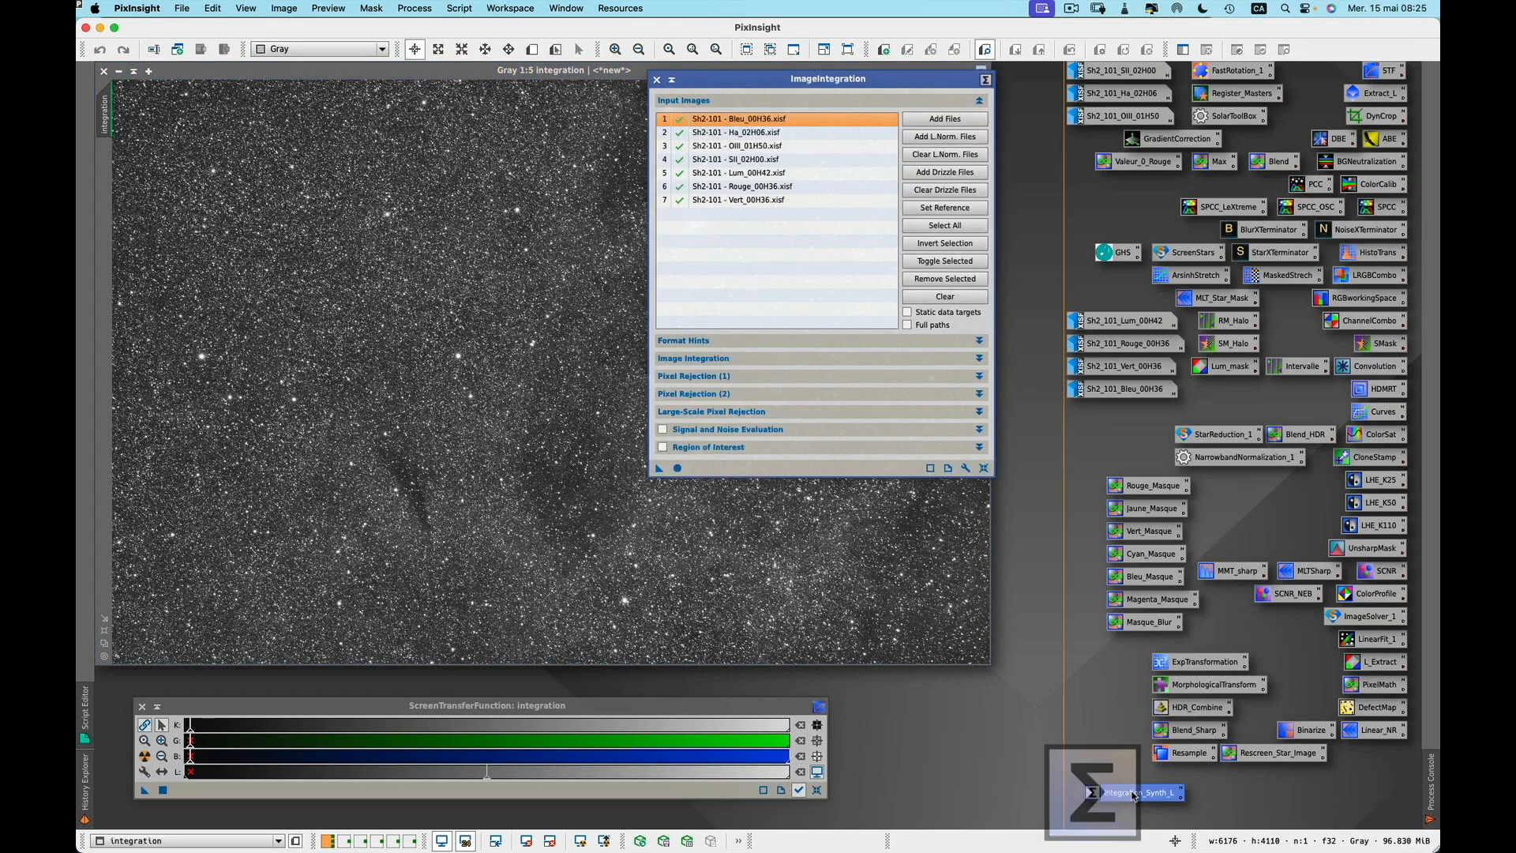
left_click(712, 81)
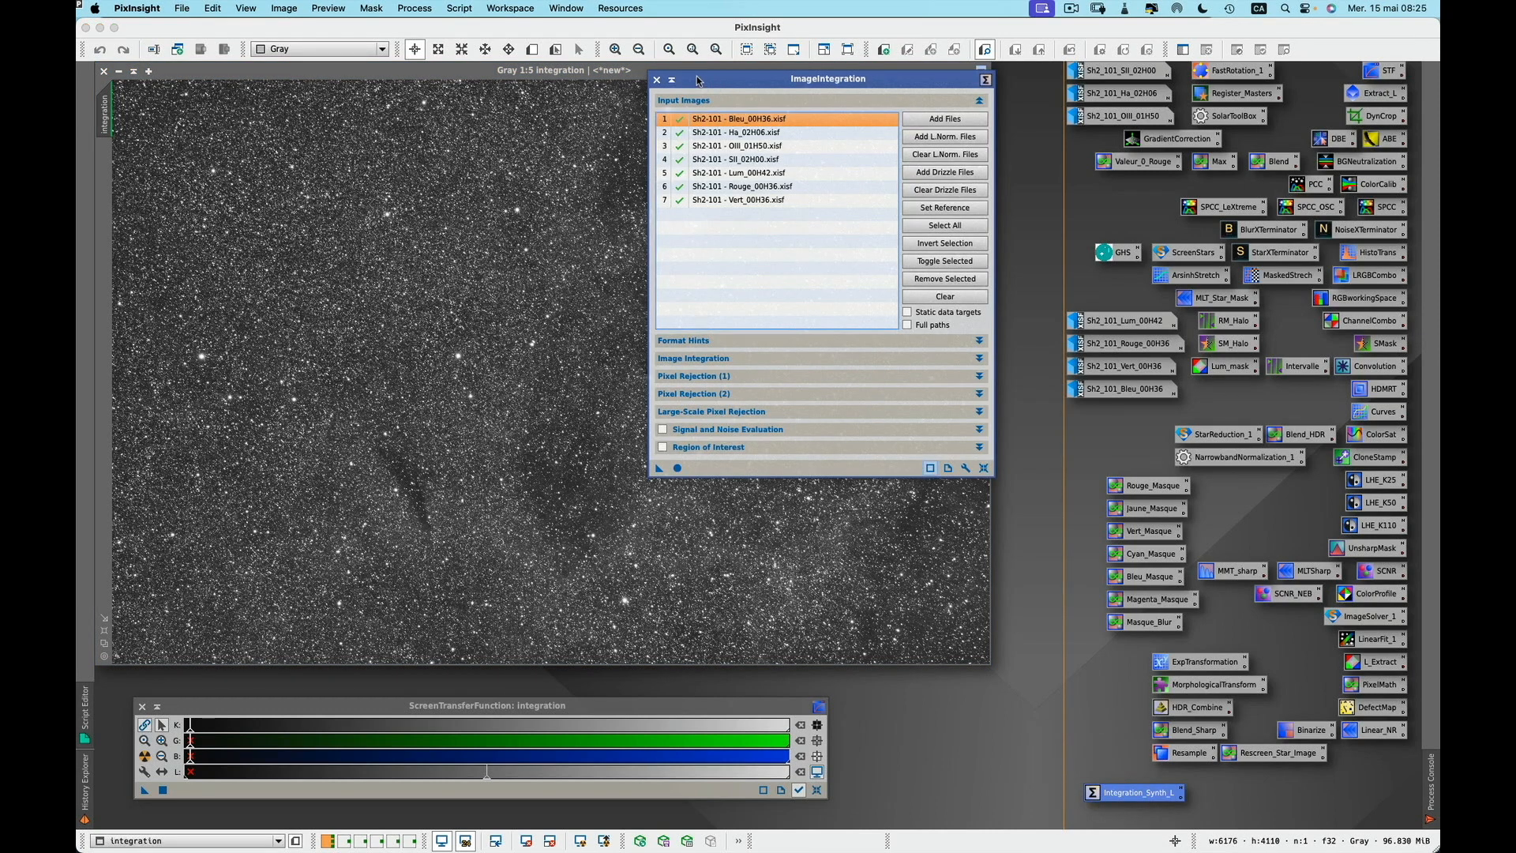
left_click(657, 79)
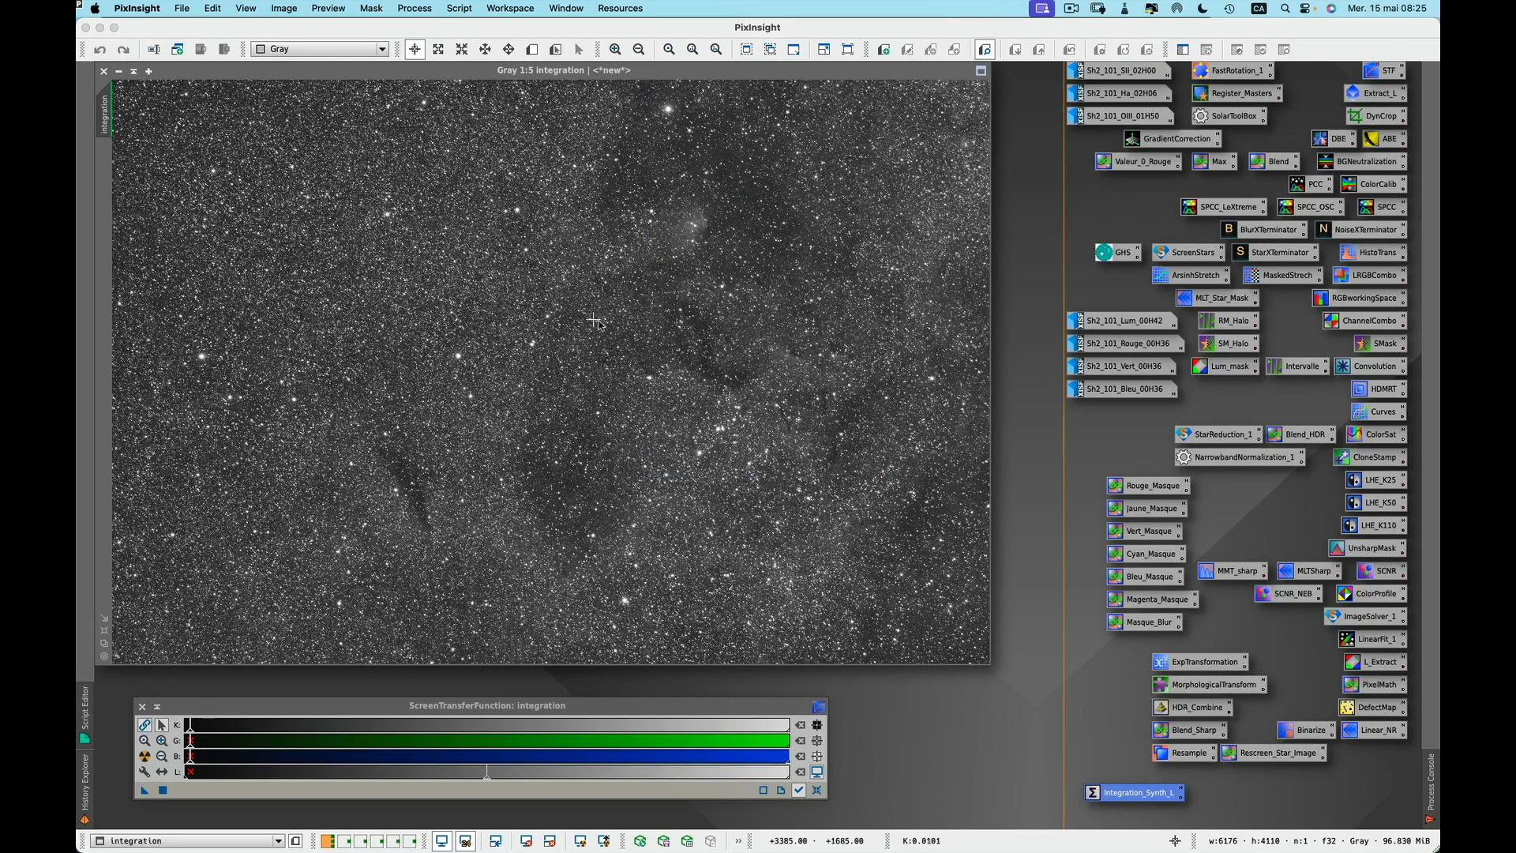